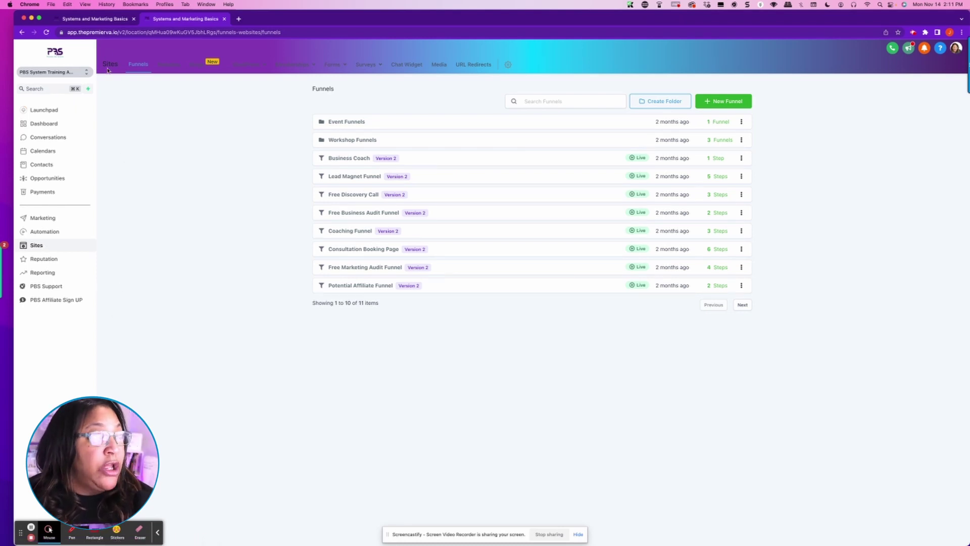
Step: Create a new blank form, Form 12, from the Forms Builder list
mouse_move(245, 65)
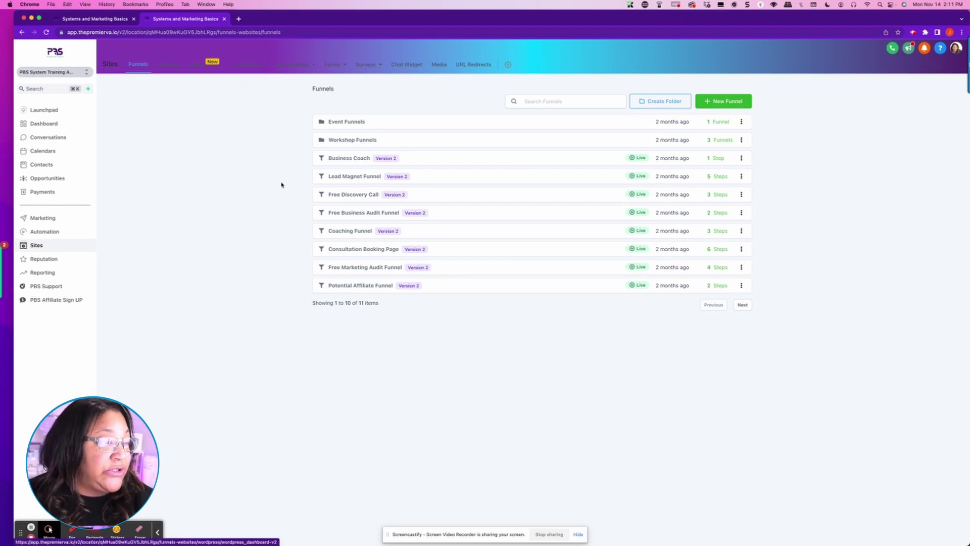
mouse_move(333, 66)
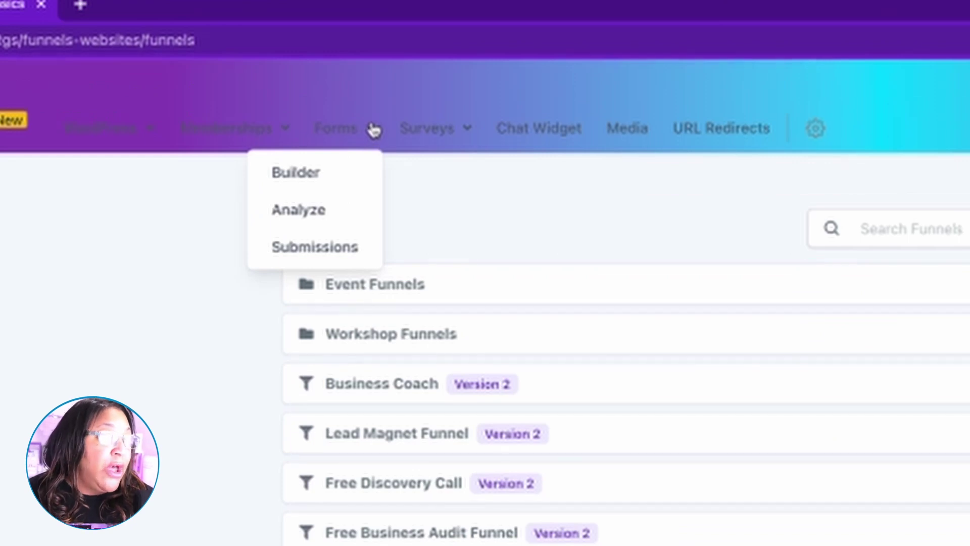
click(320, 184)
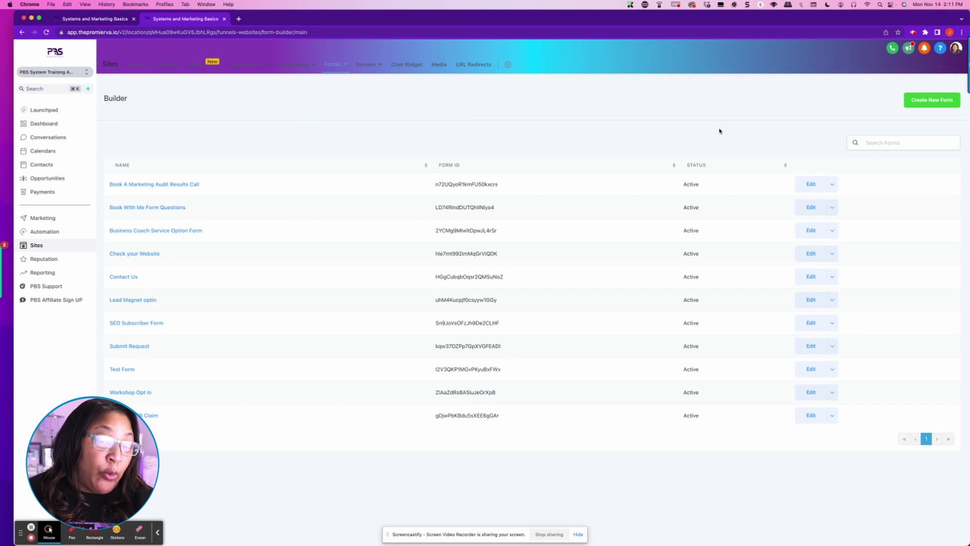
click(940, 106)
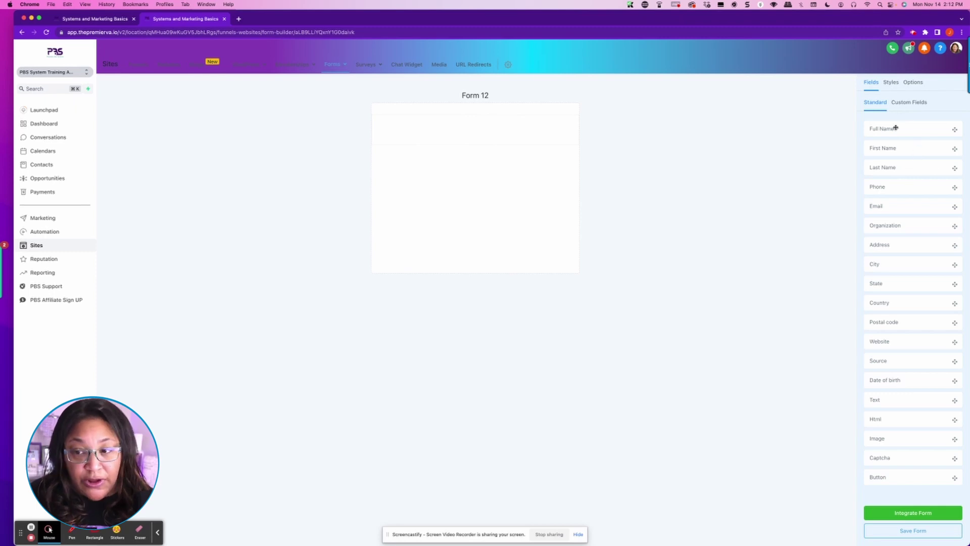
Step: Add First Name, Last Name and Phone fields to Form 12 and make First Name required
drag(902, 150, 418, 128)
click(555, 120)
drag(926, 169, 500, 167)
drag(949, 188, 526, 231)
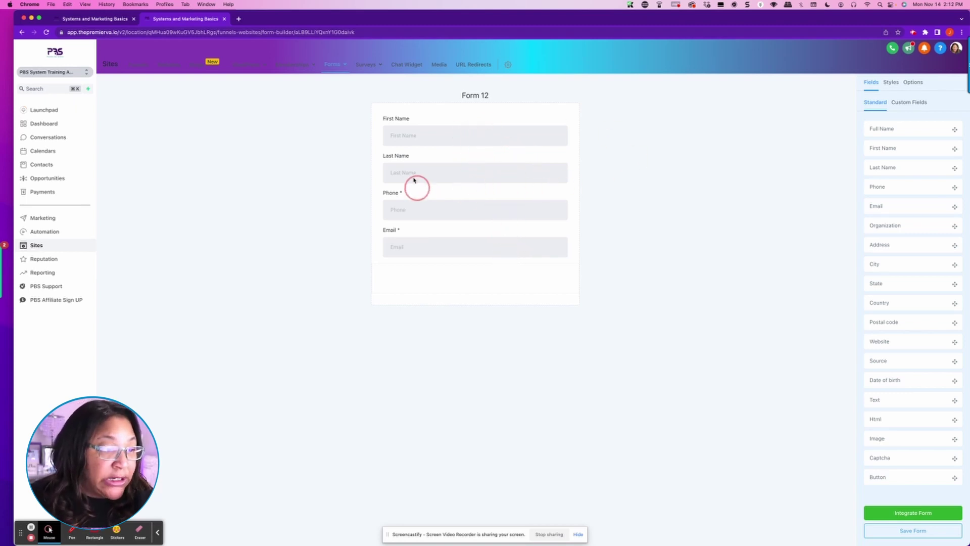
click(418, 138)
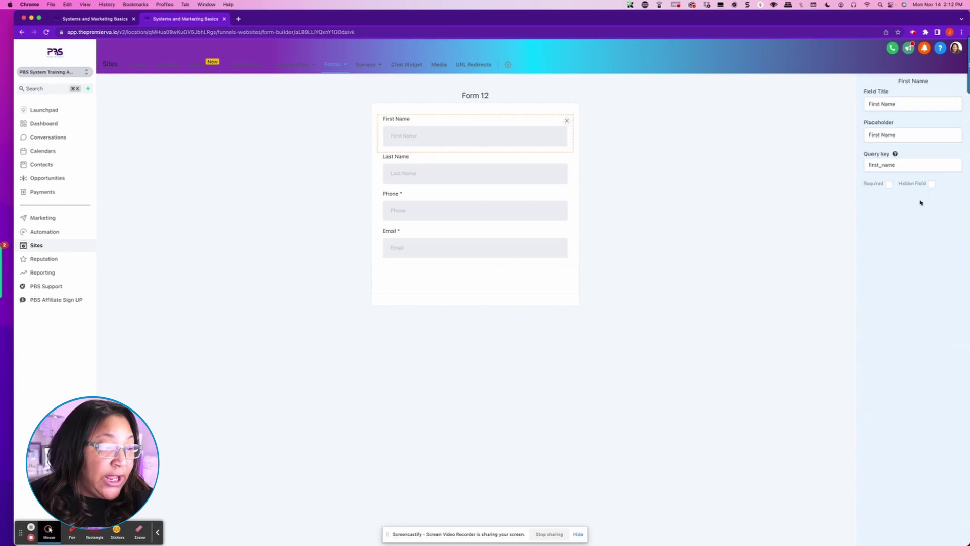
click(889, 184)
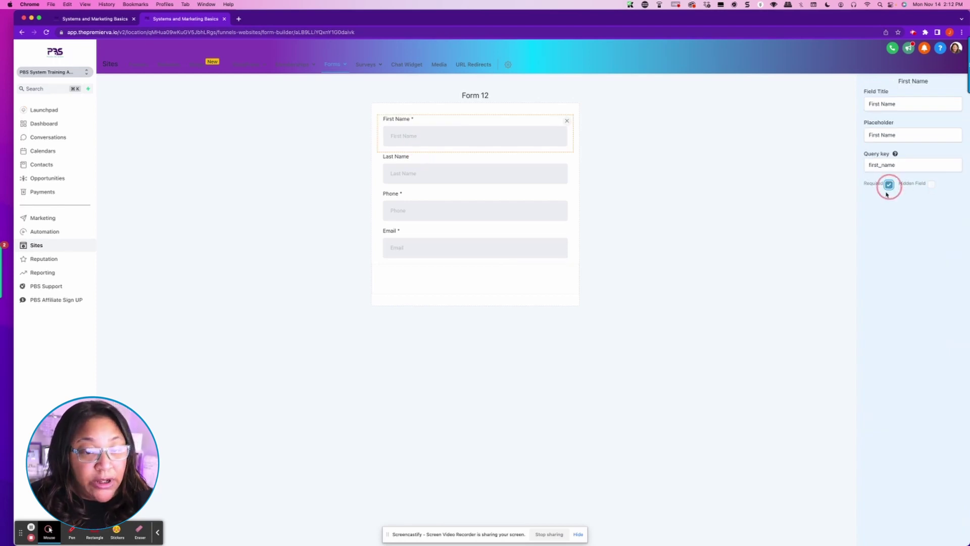
click(706, 181)
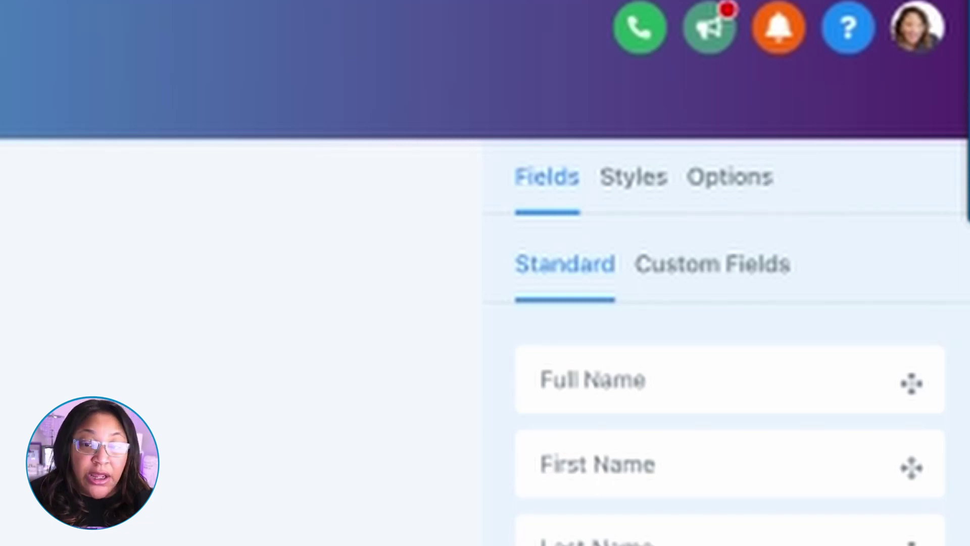
Step: In Options, replace the form name 'Form 12' with '3 Loopholes Optin Form'
click(733, 179)
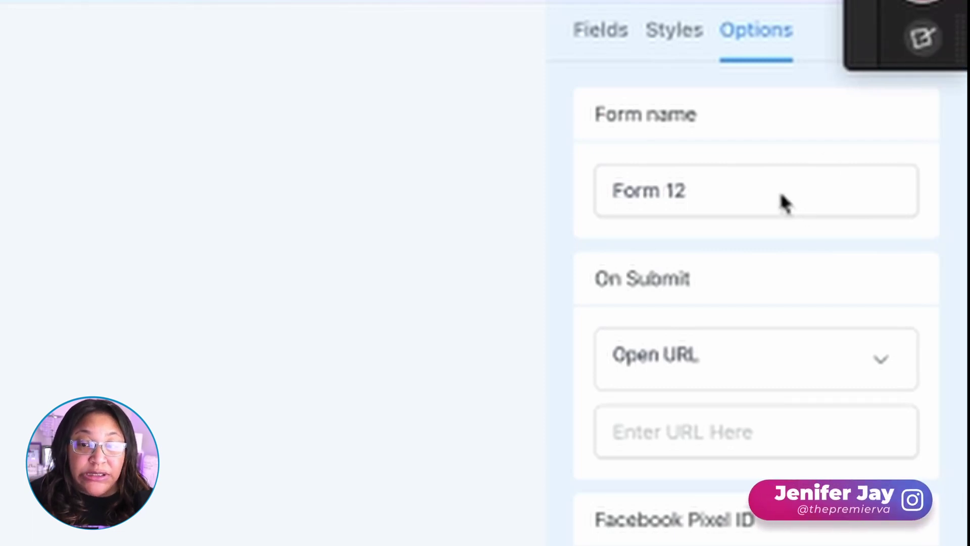
drag(745, 195, 507, 205)
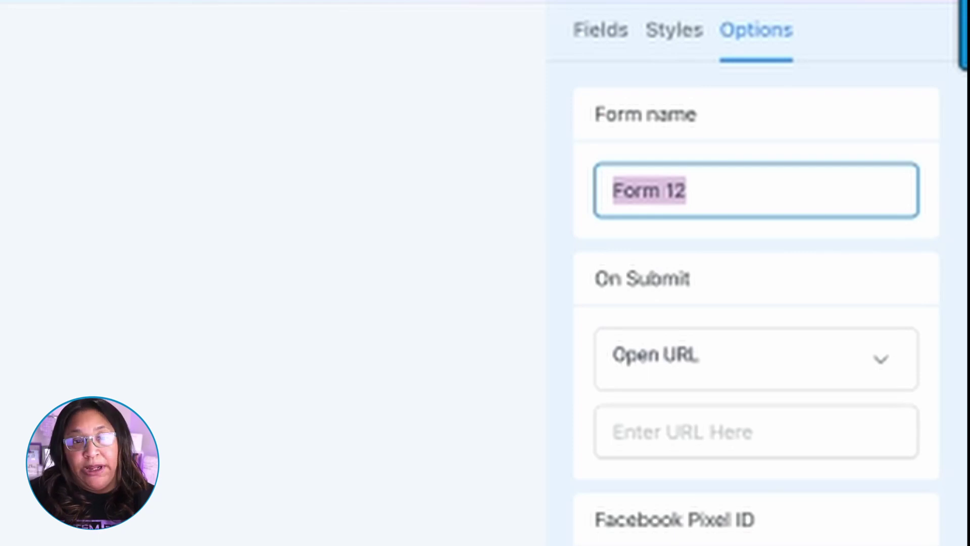
text(3 )
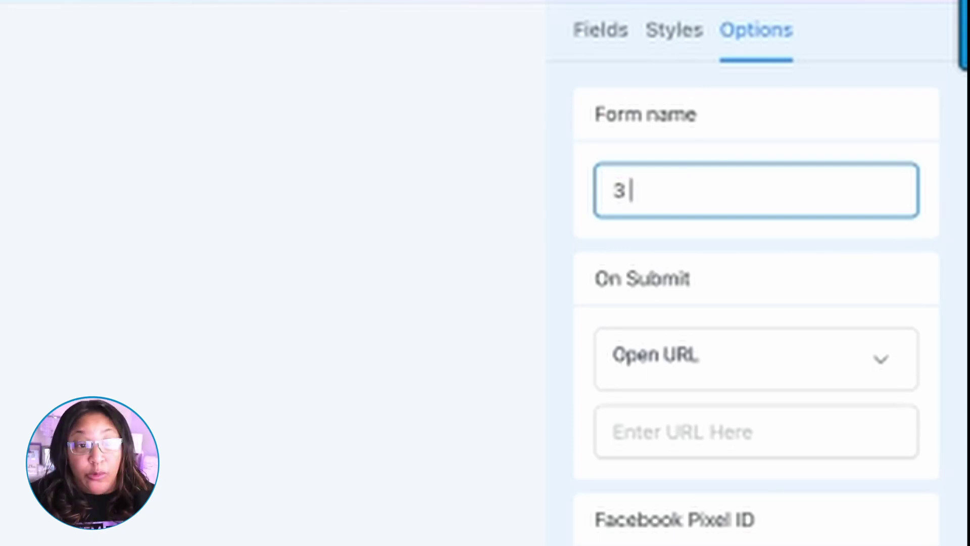
text(Loopholes)
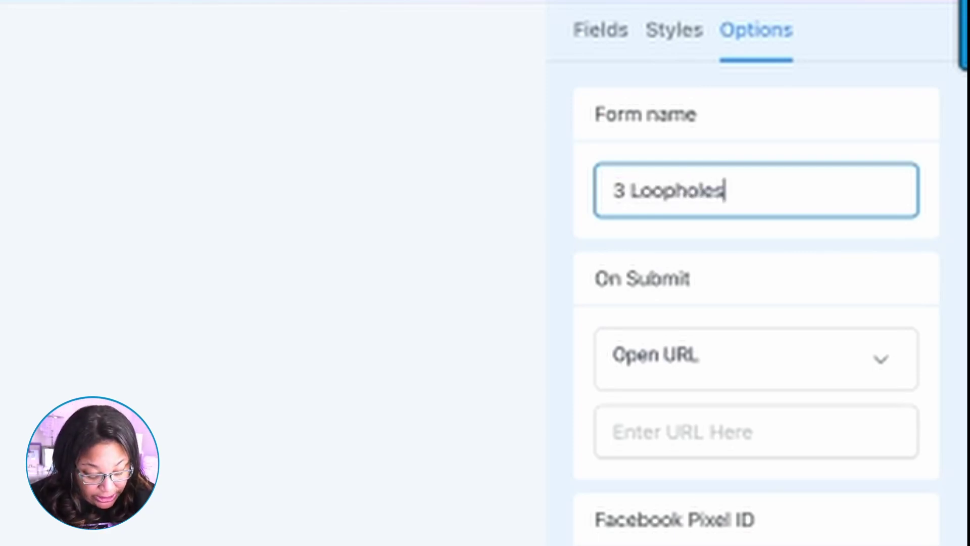
text( Optin)
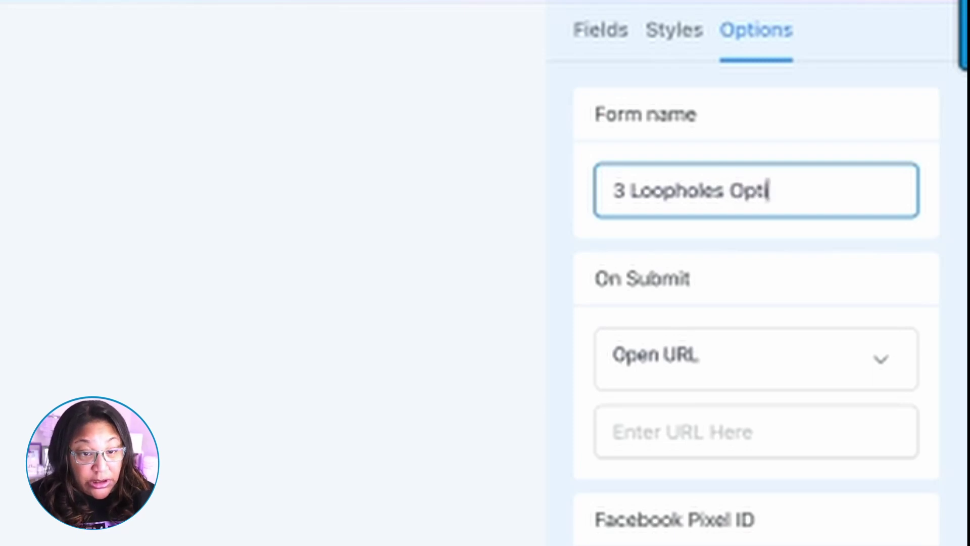
text( Form)
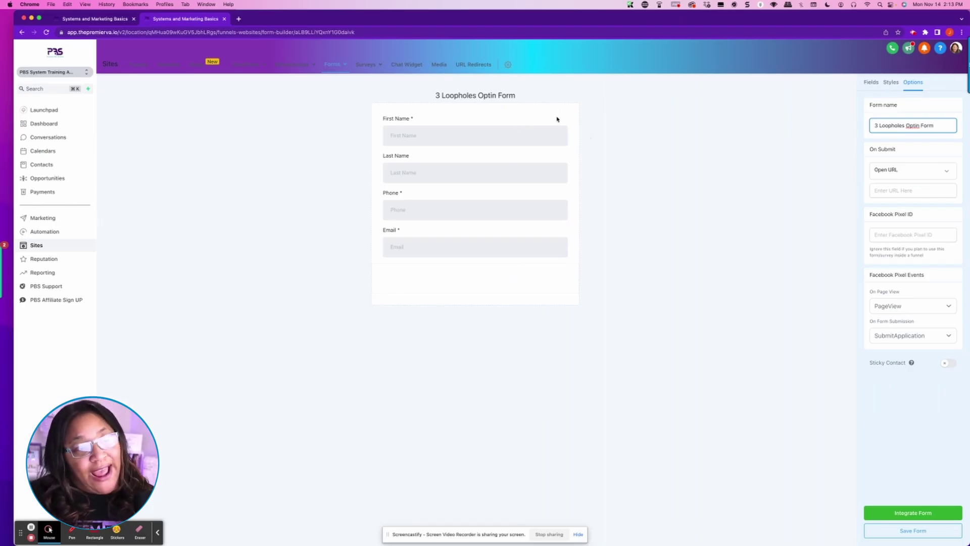
Step: Set the form border to 0, switch on two-column Inline Forms, and save the form
click(891, 83)
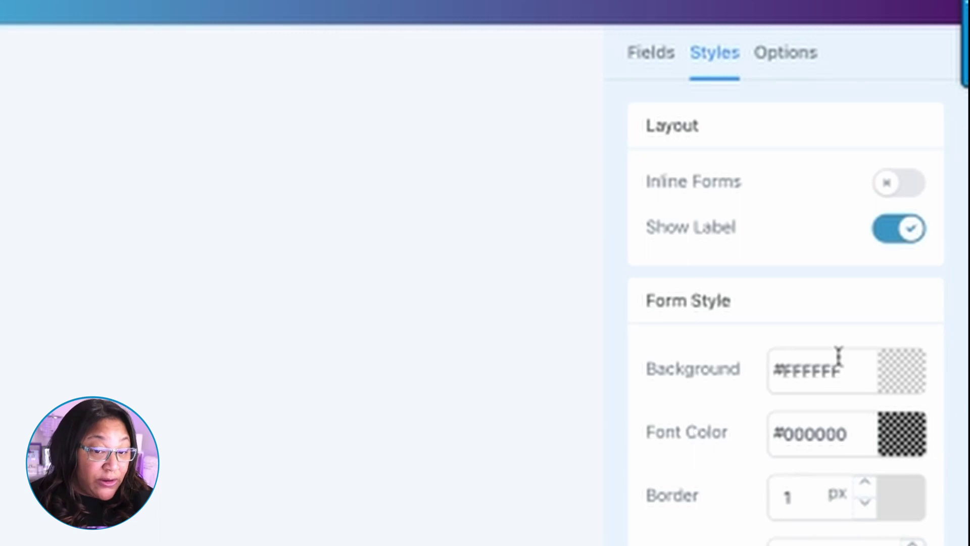
click(808, 499)
drag(809, 499, 731, 496)
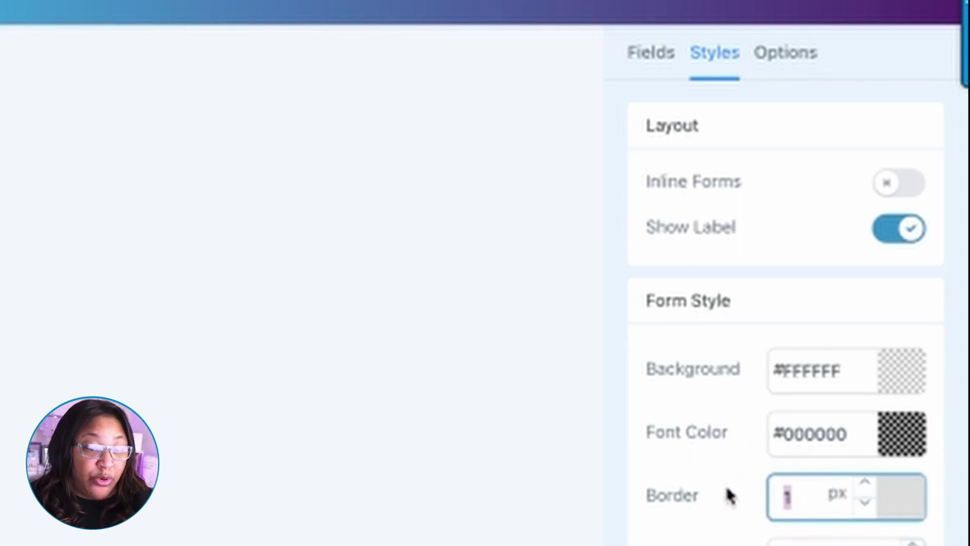
text(0)
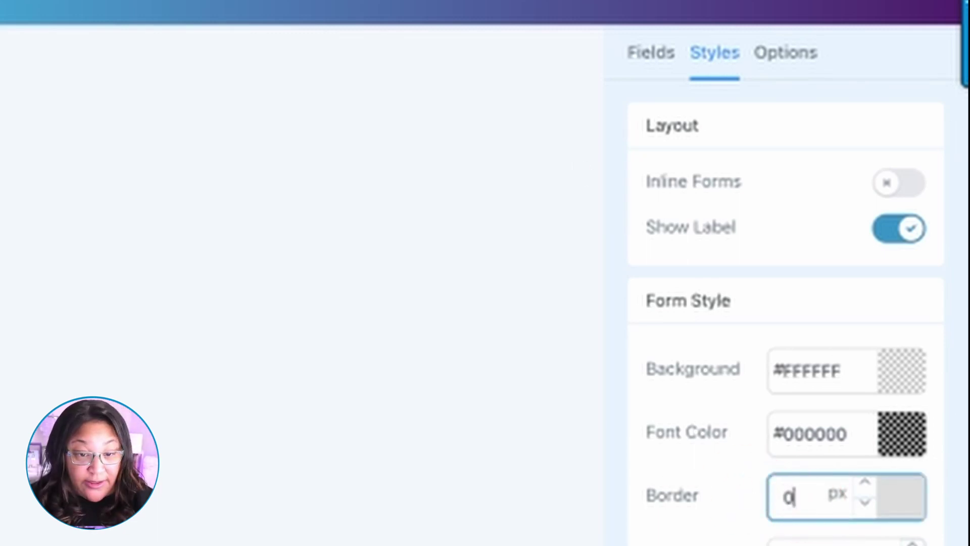
click(249, 388)
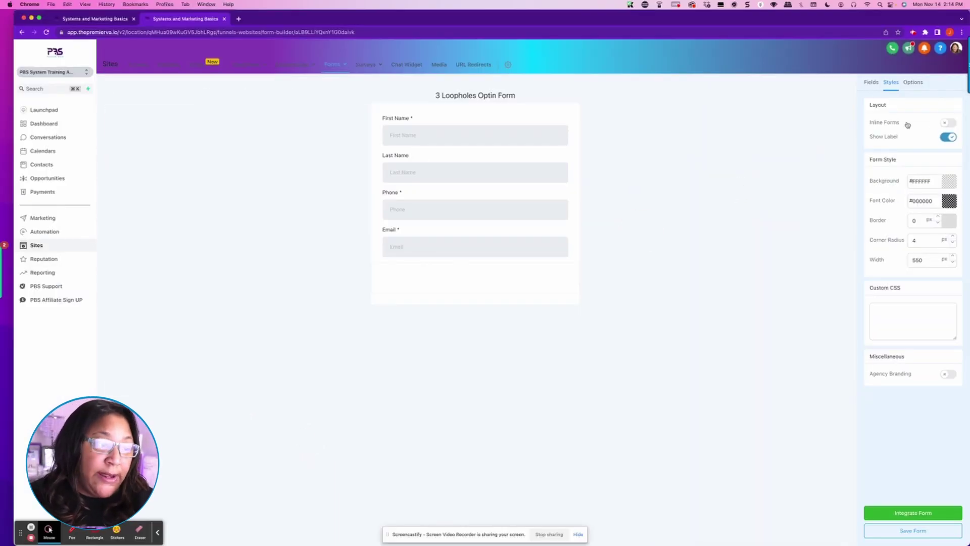
click(951, 122)
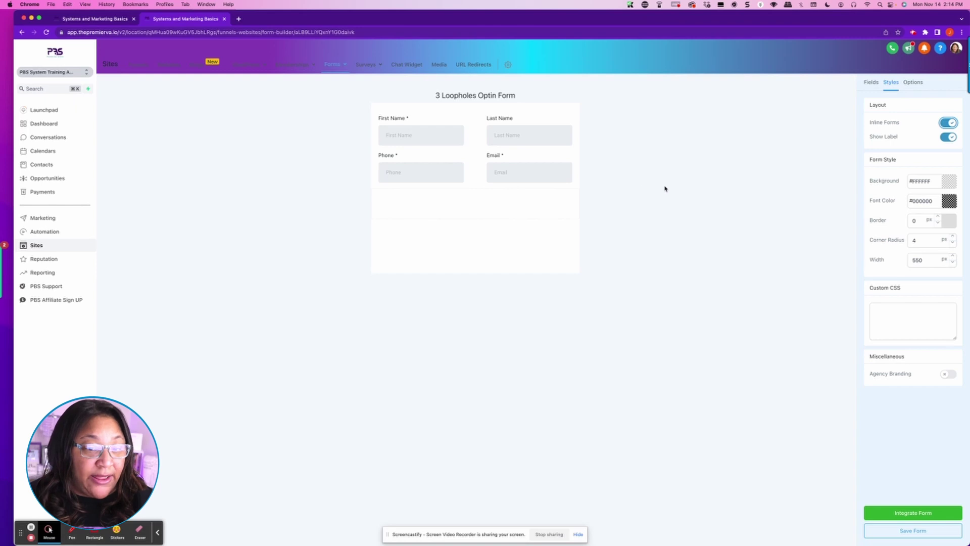
click(896, 533)
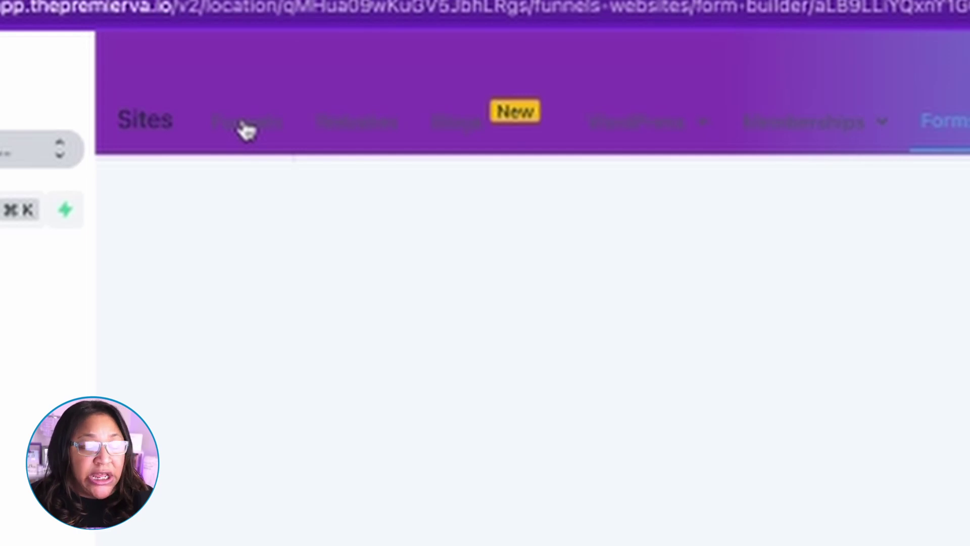
Step: Open the Lead Magnet Funnel's Optin 2 step in the page editor
click(260, 134)
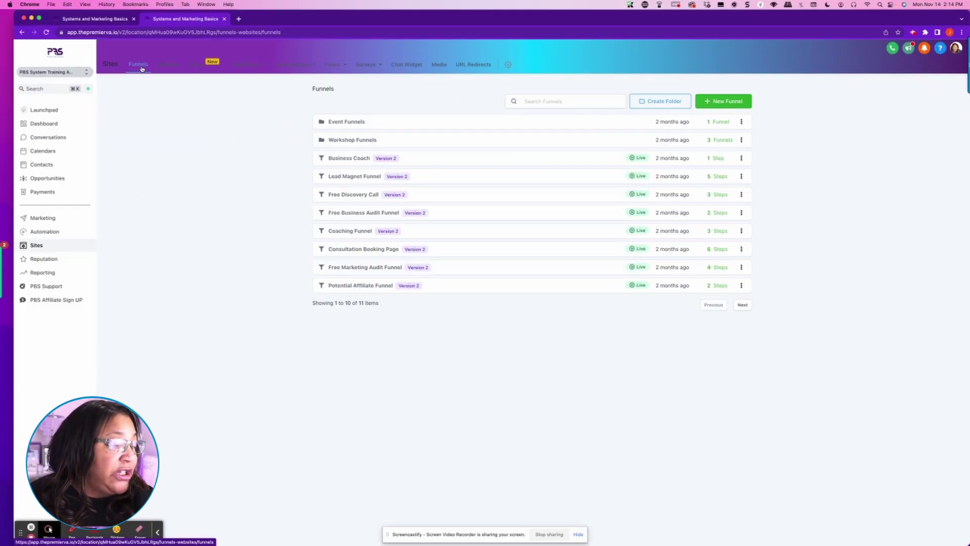
mouse_move(910, 230)
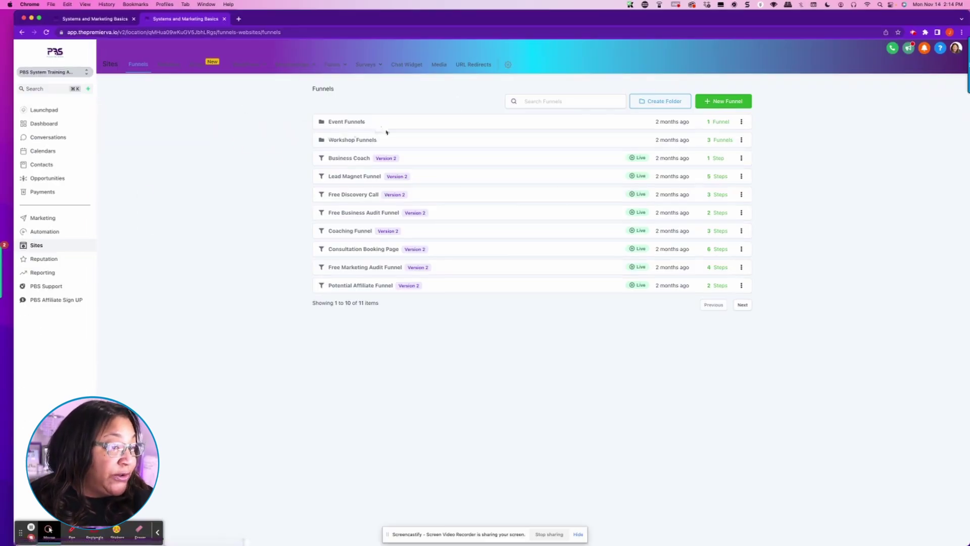
click(348, 178)
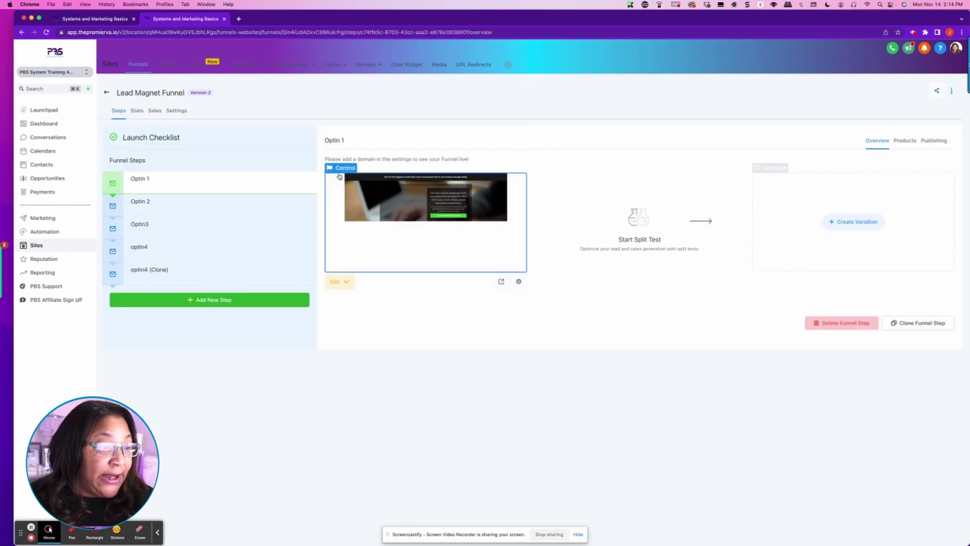
click(153, 203)
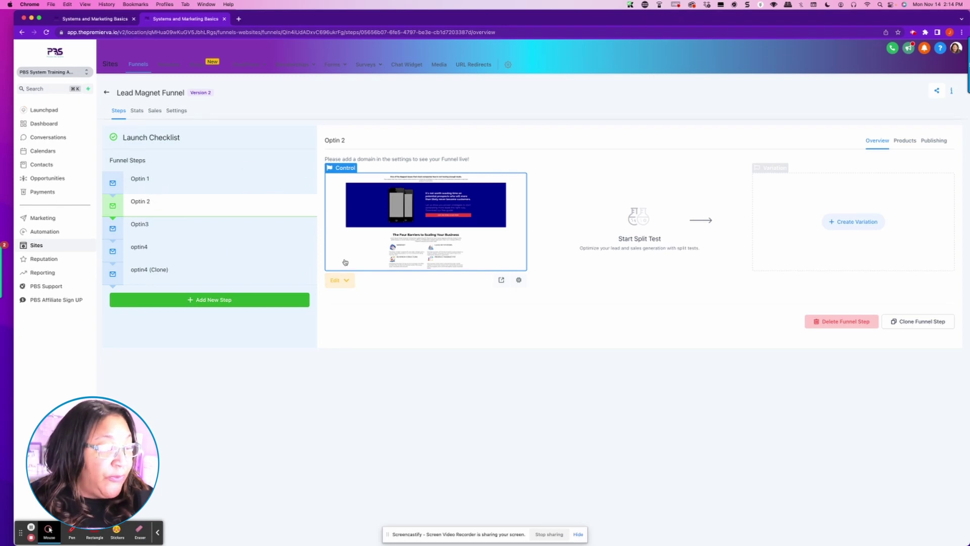
click(345, 282)
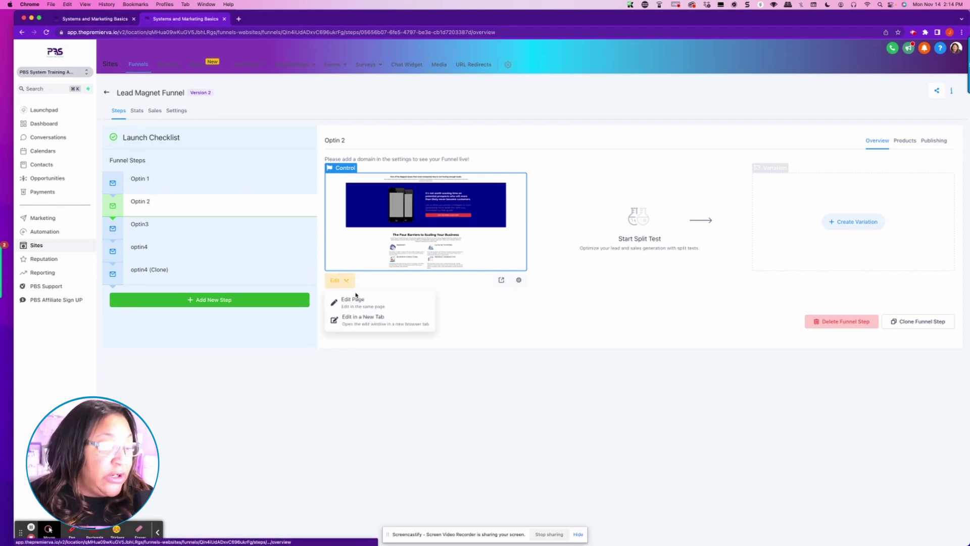
click(358, 302)
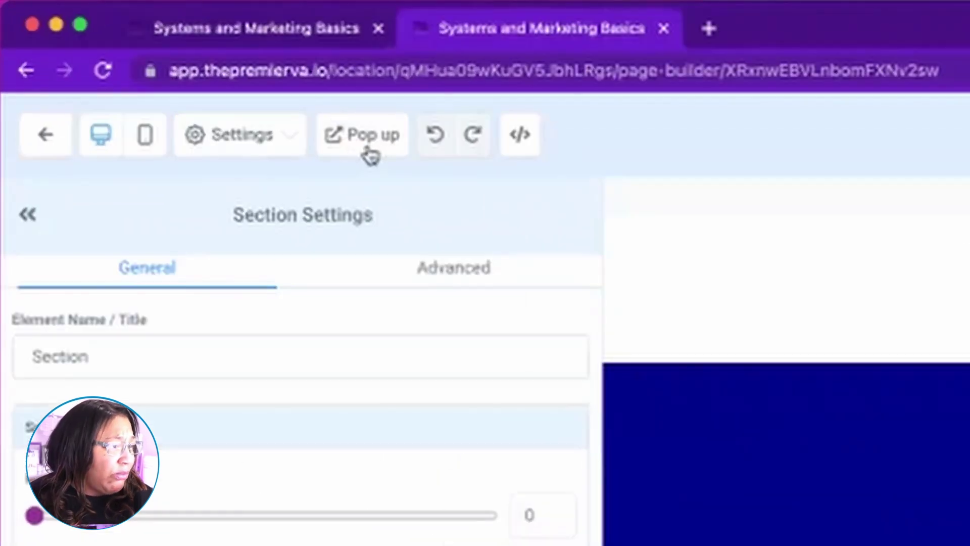
Step: Add a popup to the Optin 2 page containing a one-column row
click(368, 153)
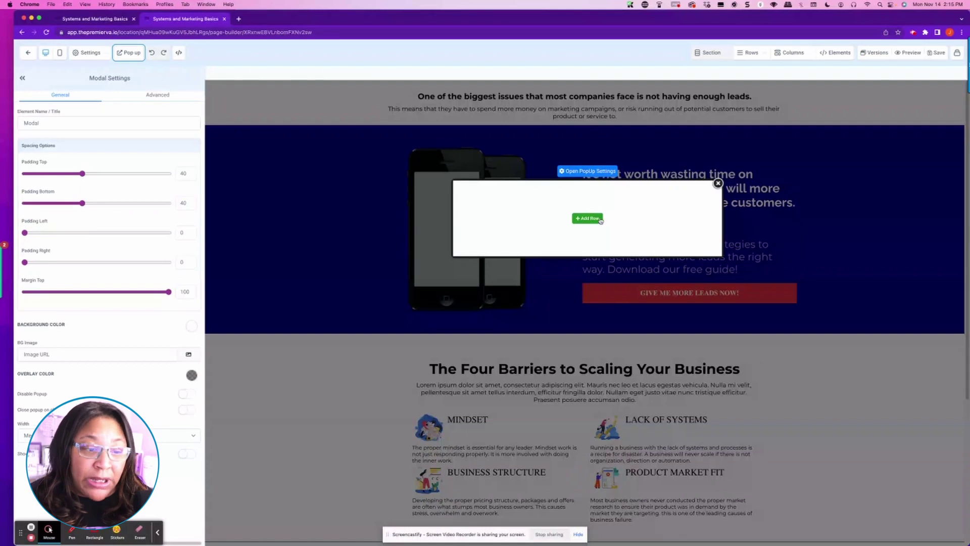
click(579, 219)
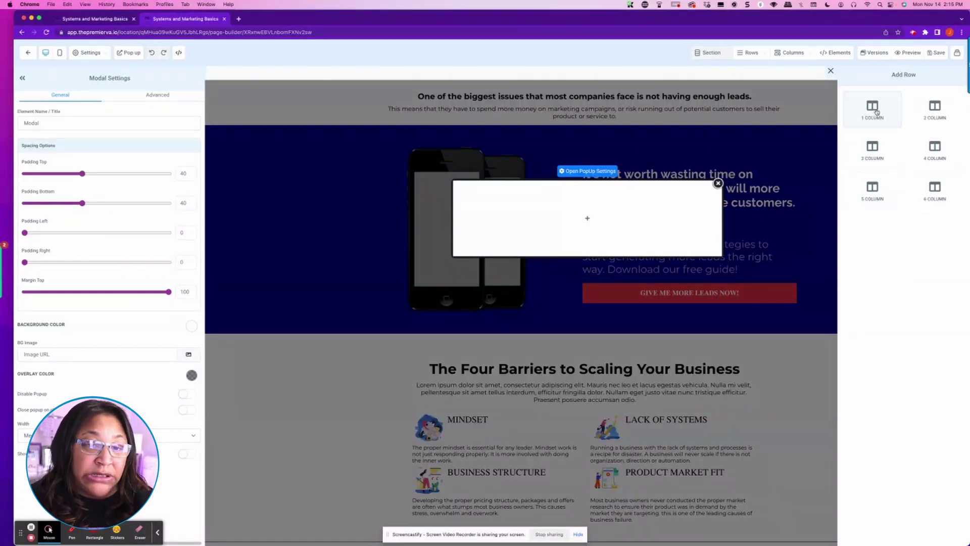
click(877, 112)
click(591, 239)
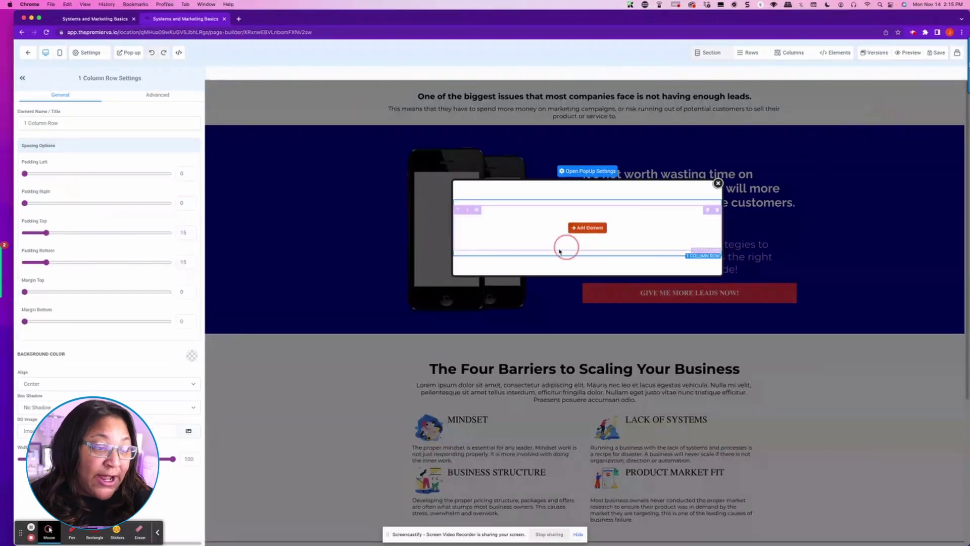
click(588, 228)
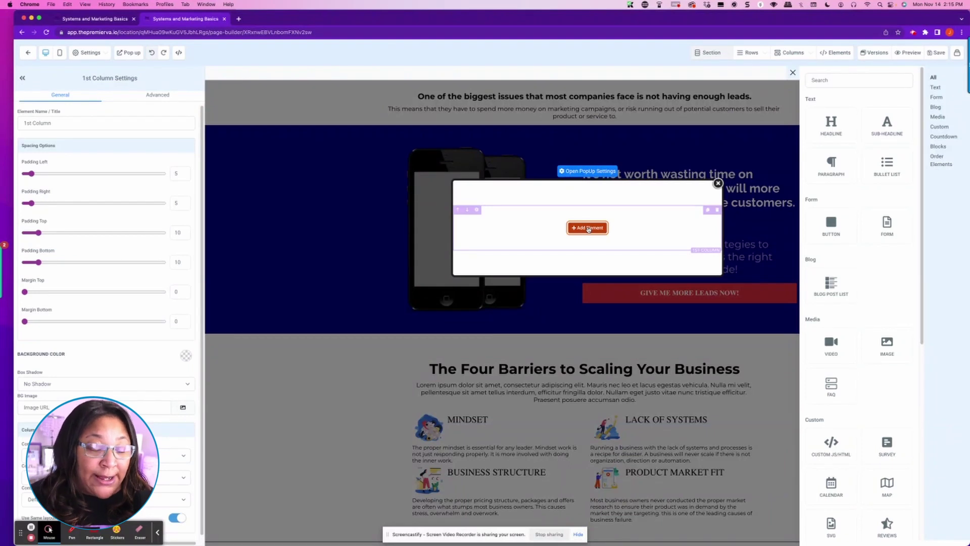
Step: Add a Form element to the popup row from the Elements panel
scroll(878, 312, down, 1)
scroll(878, 312, down, 5)
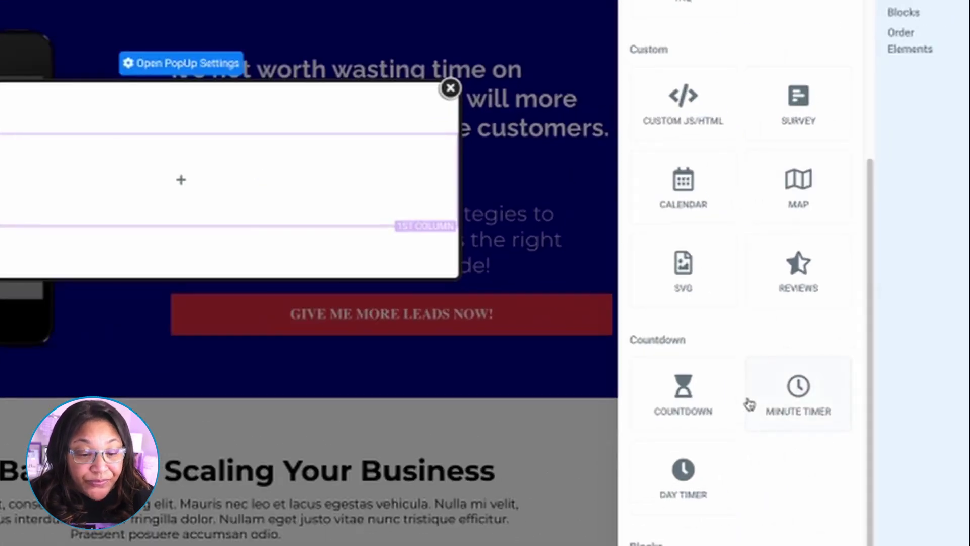
scroll(788, 242, up, 8)
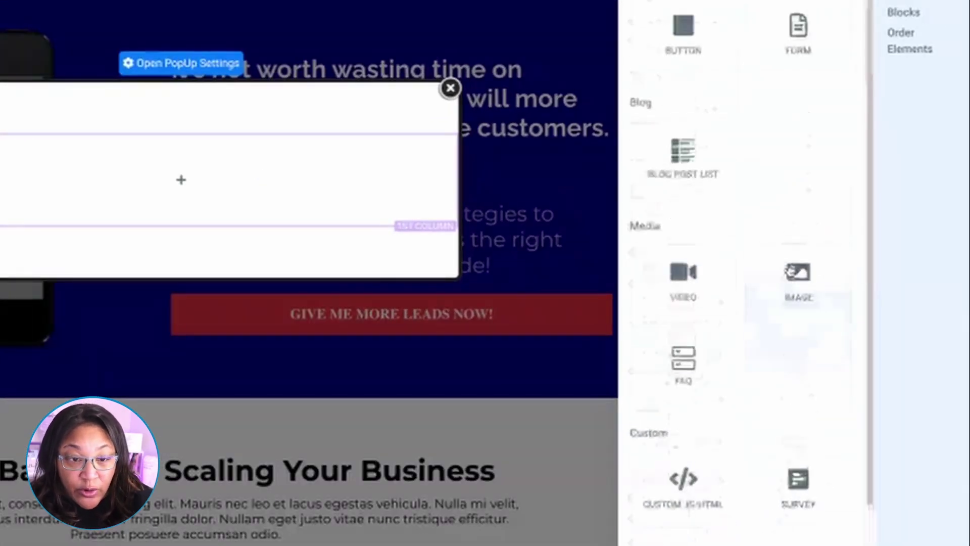
scroll(788, 275, up, 1)
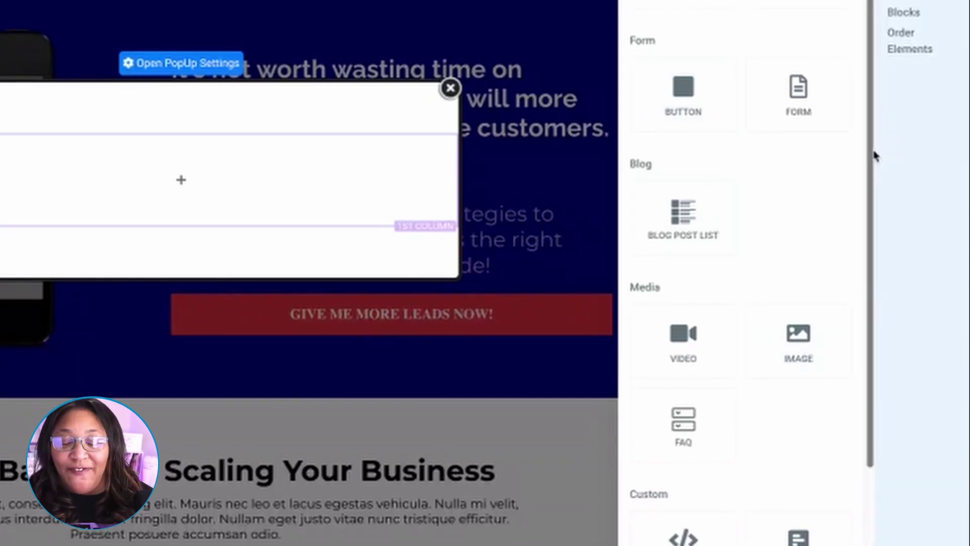
click(803, 104)
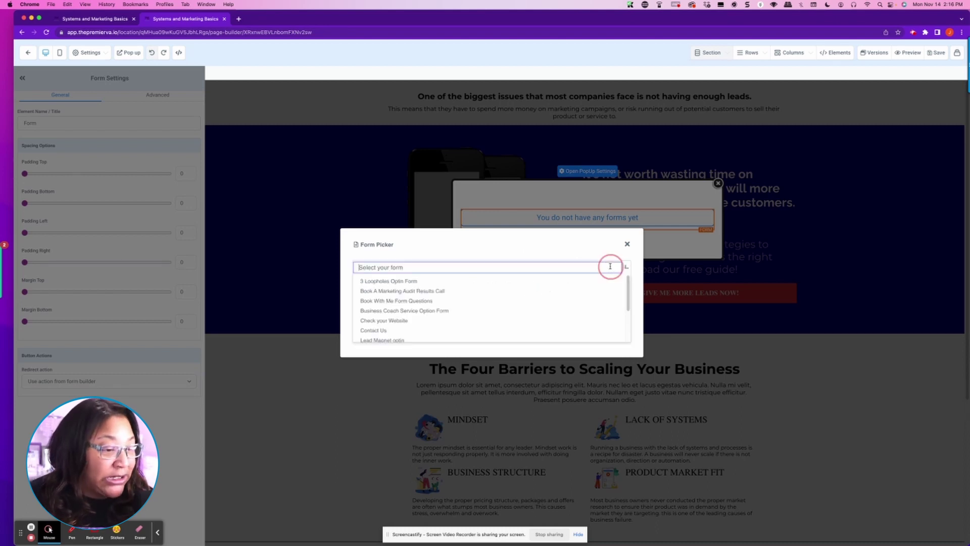
Step: Set the popup's form to 3 Loopholes Optin Form and open the Elements panel beneath it
click(610, 266)
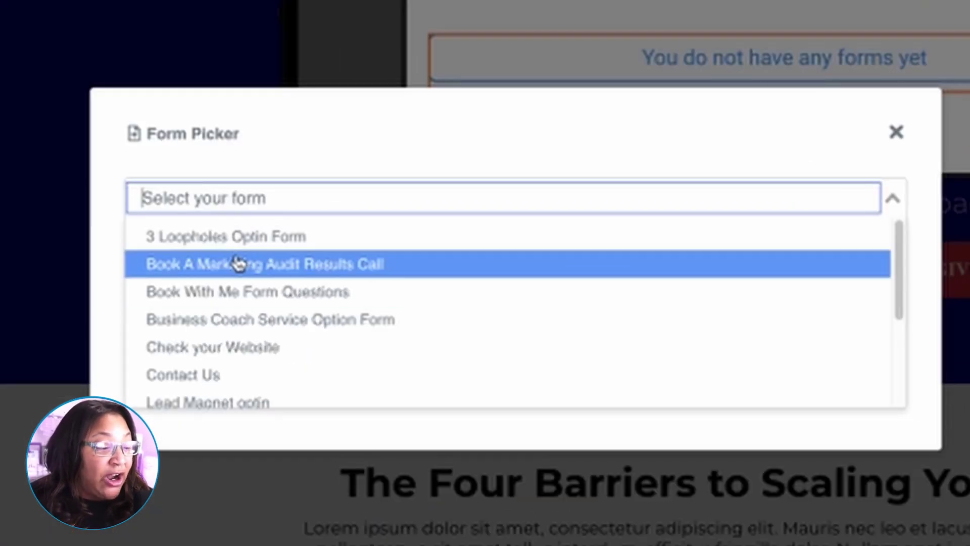
click(174, 235)
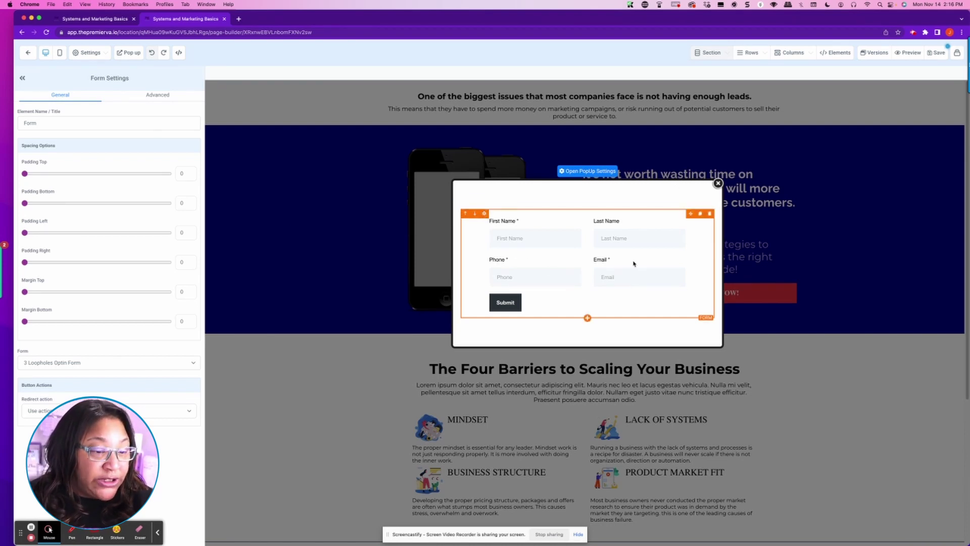
click(587, 319)
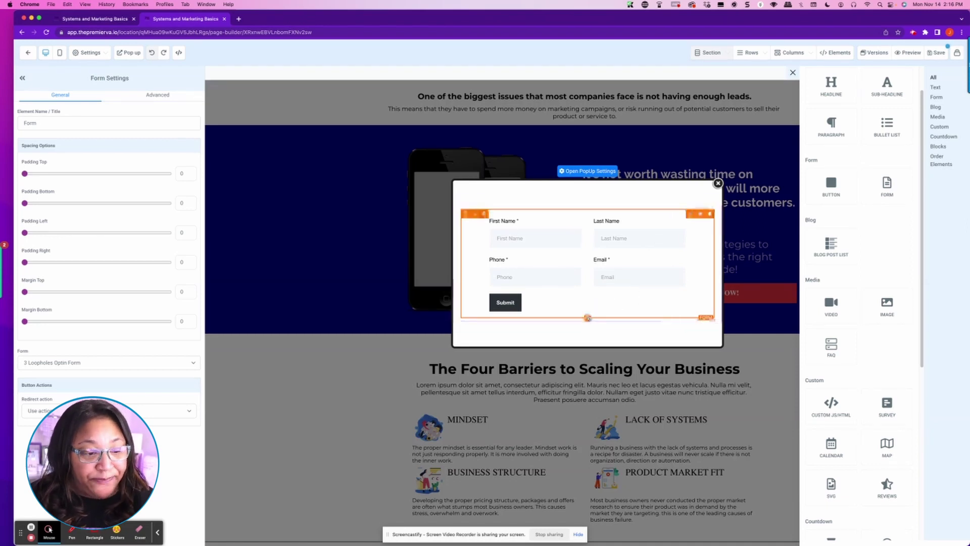
Step: Add a Sub-Headline above the popup form reading 'Grab Your Lead Magnet here'
drag(901, 87, 594, 214)
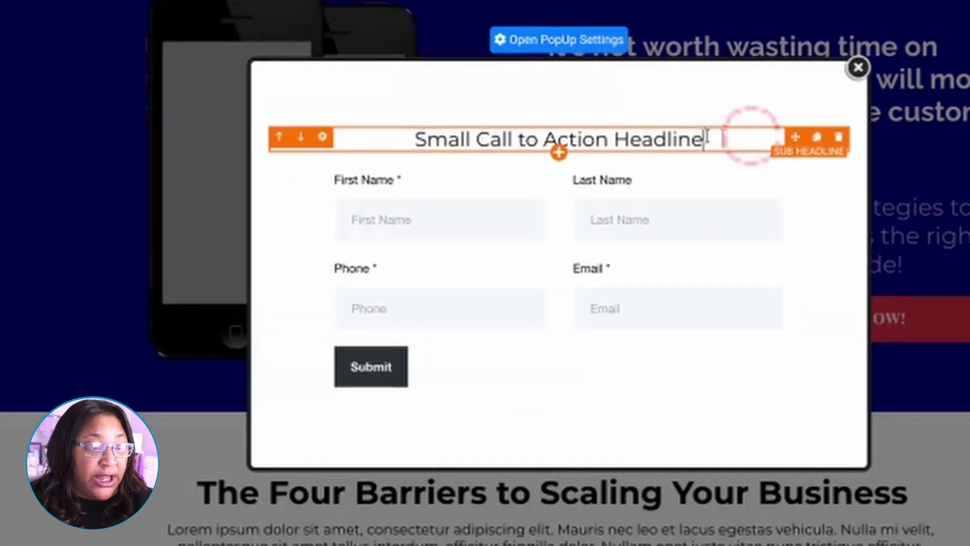
drag(669, 213, 478, 222)
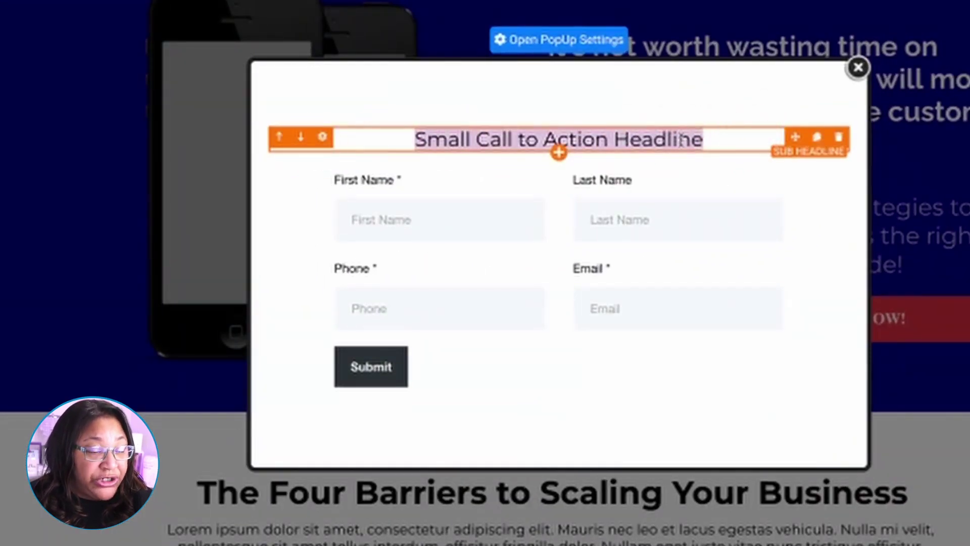
key(BackSpace)
text(Grab)
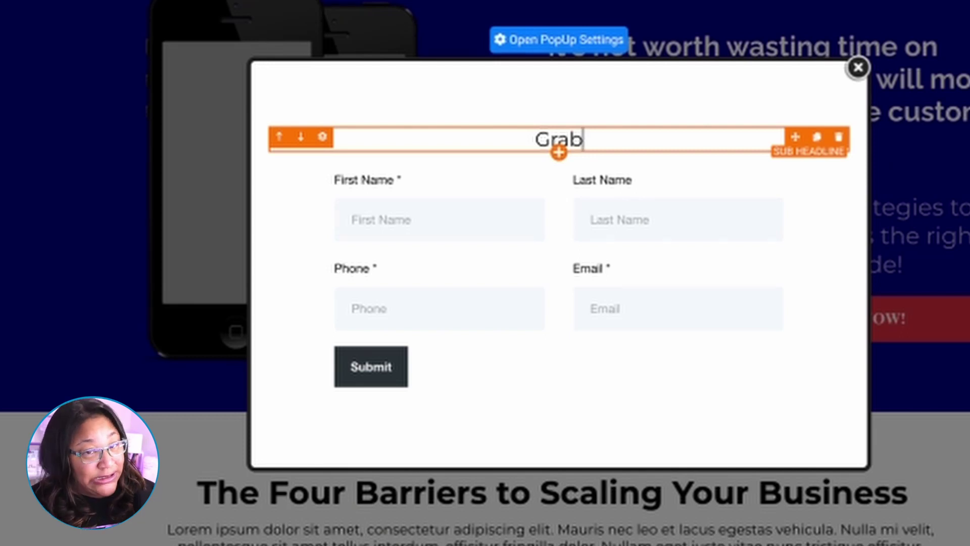
text(Your le)
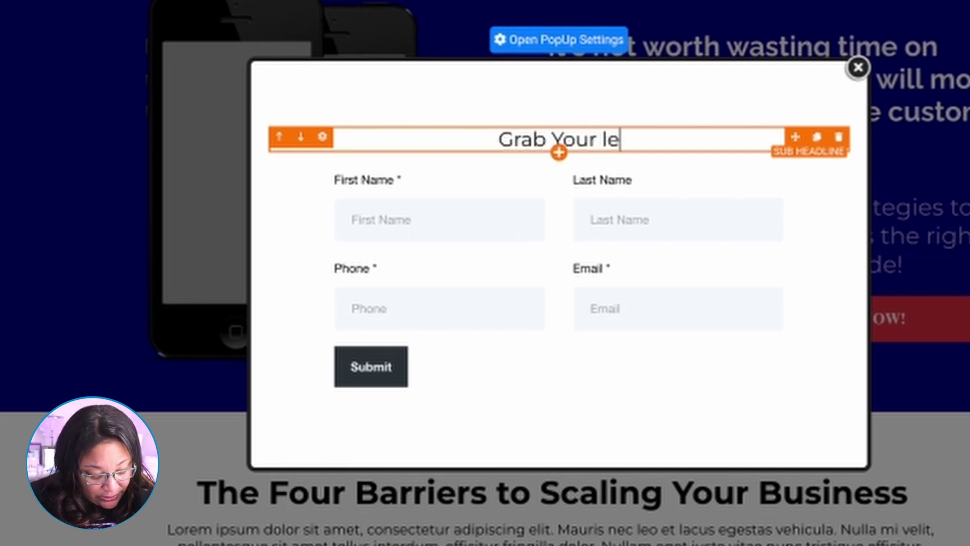
text(ad magnet h)
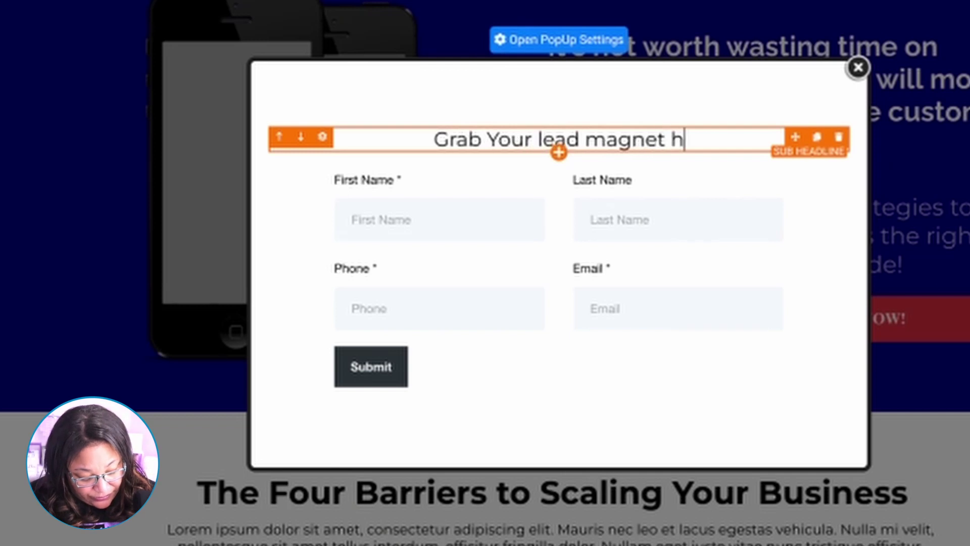
text(ere)
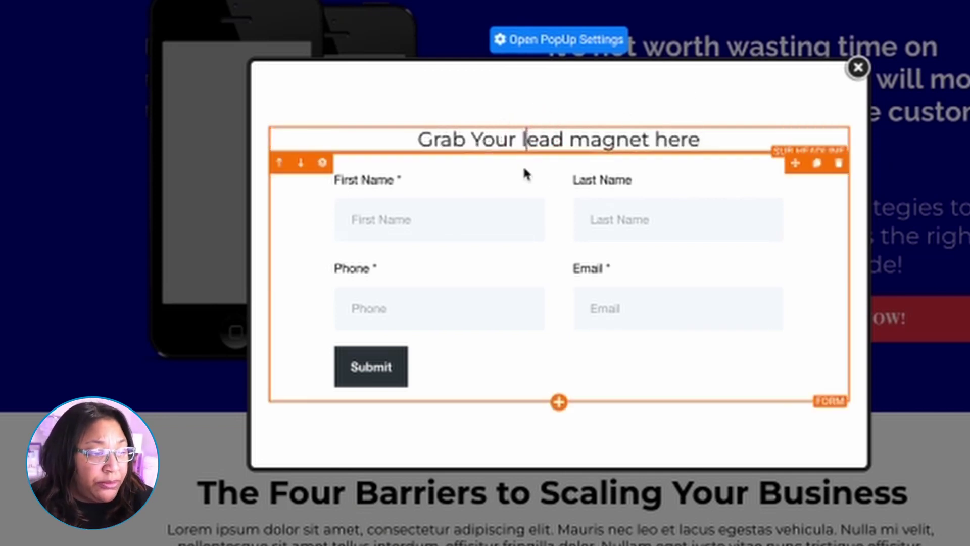
click(527, 140)
key(BackSpace)
text(L)
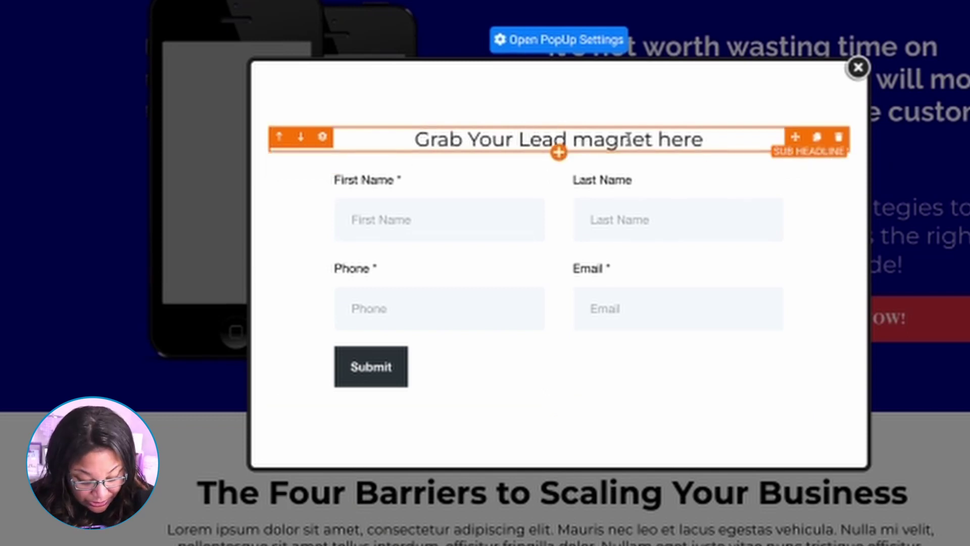
click(589, 140)
key(BackSpace)
text(M)
Step: Finish the headline as 'Grab Your Lead Magnet Here:', save the page, and return to the funnel
click(664, 130)
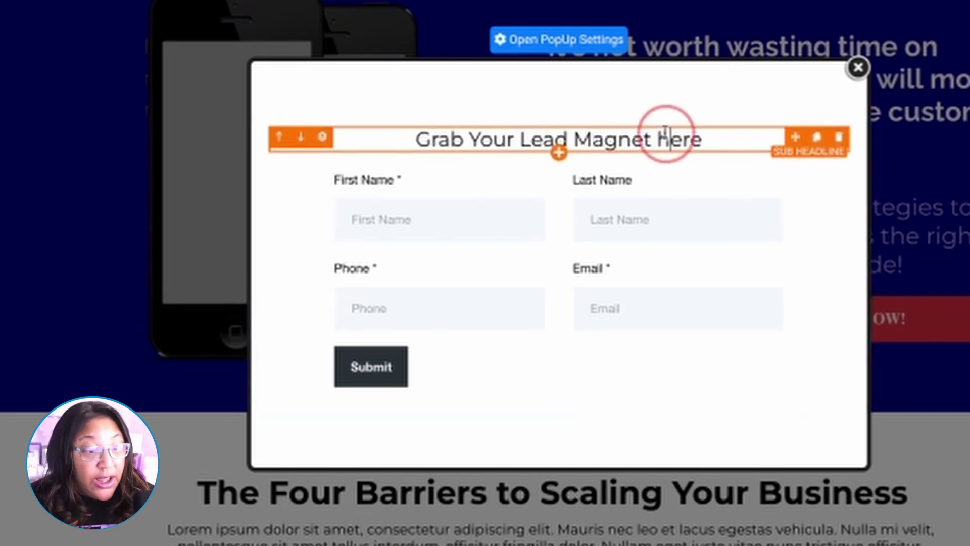
click(671, 139)
key(BackSpace)
text(H)
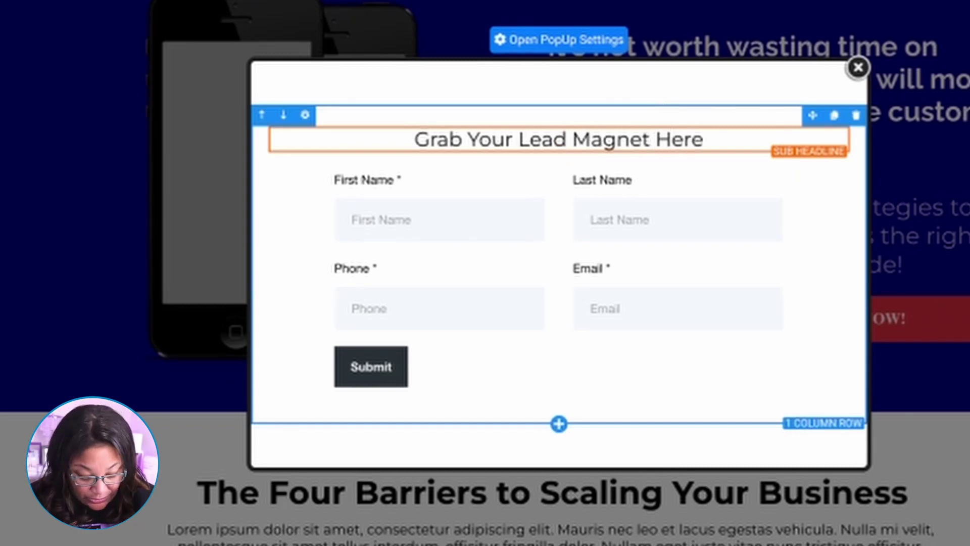
click(711, 136)
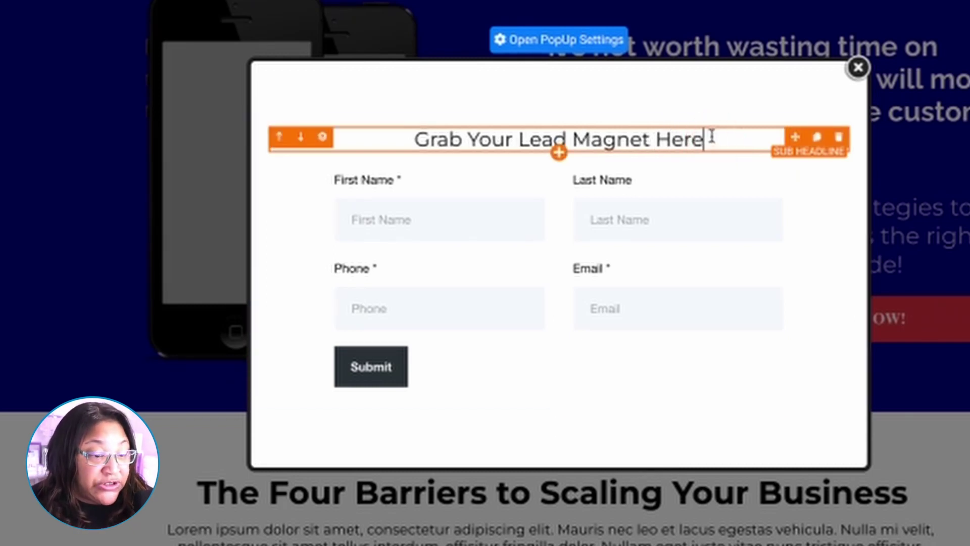
text(:)
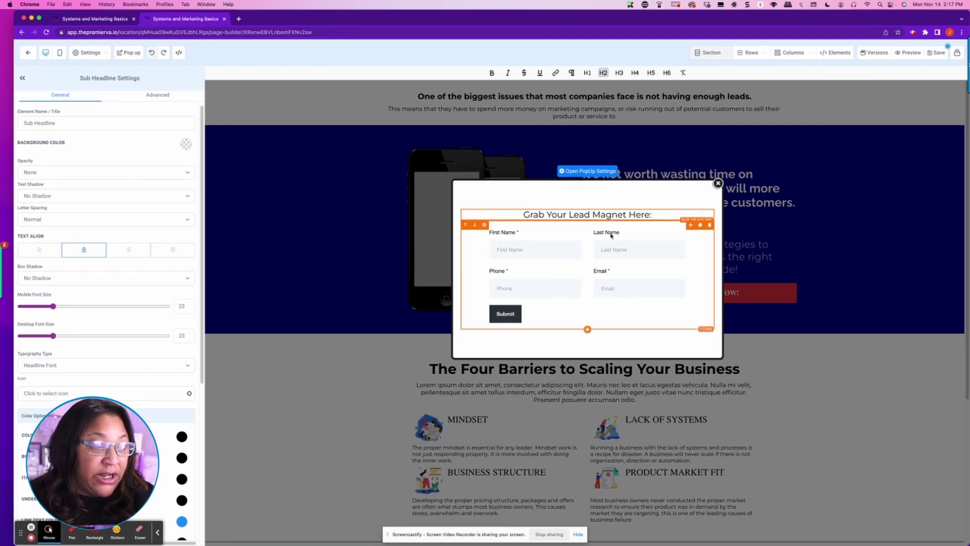
click(940, 54)
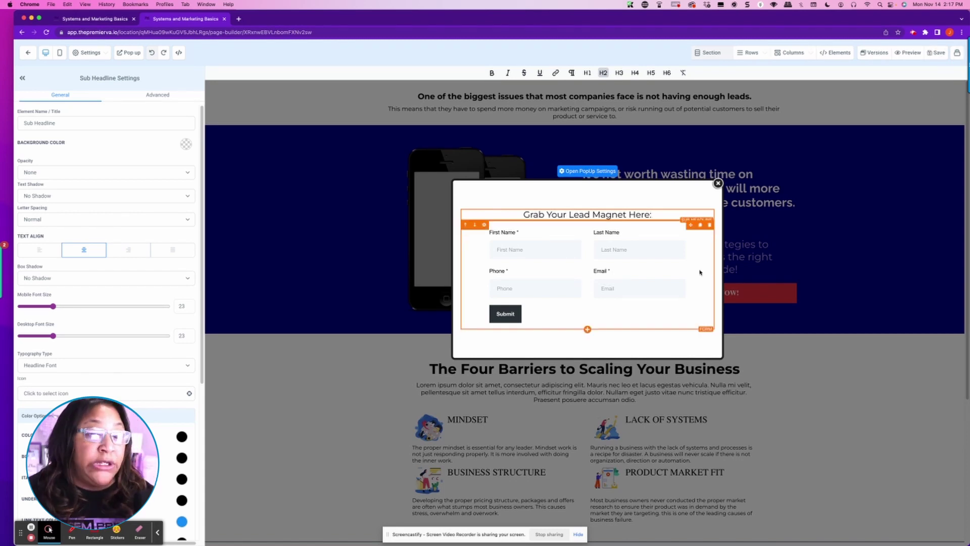
click(27, 53)
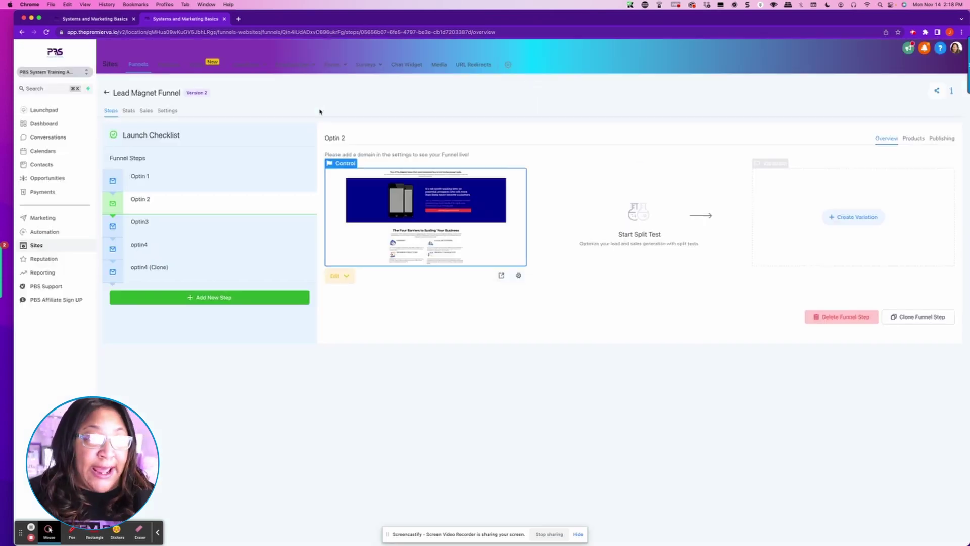
Step: Open the 3 Loopholes Optin Form in the form builder
mouse_move(341, 66)
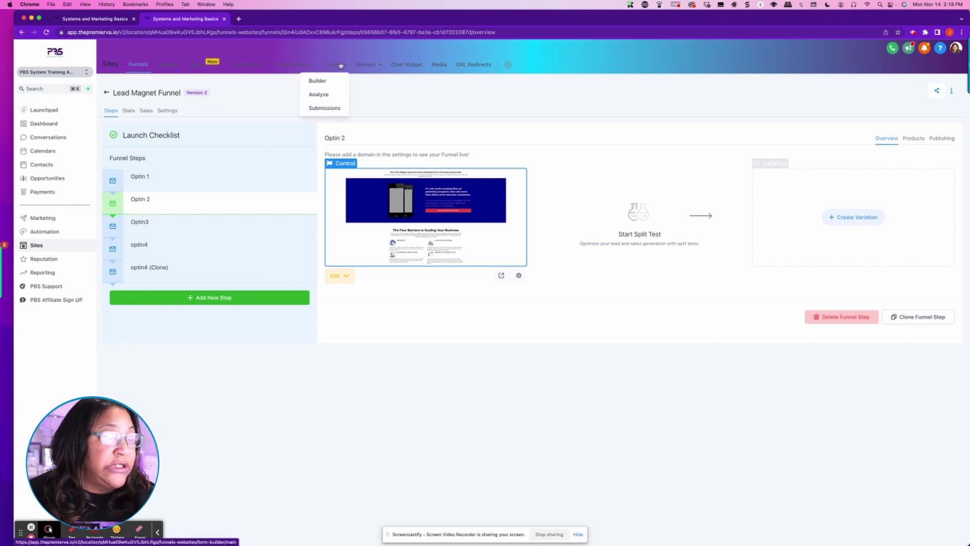
click(315, 82)
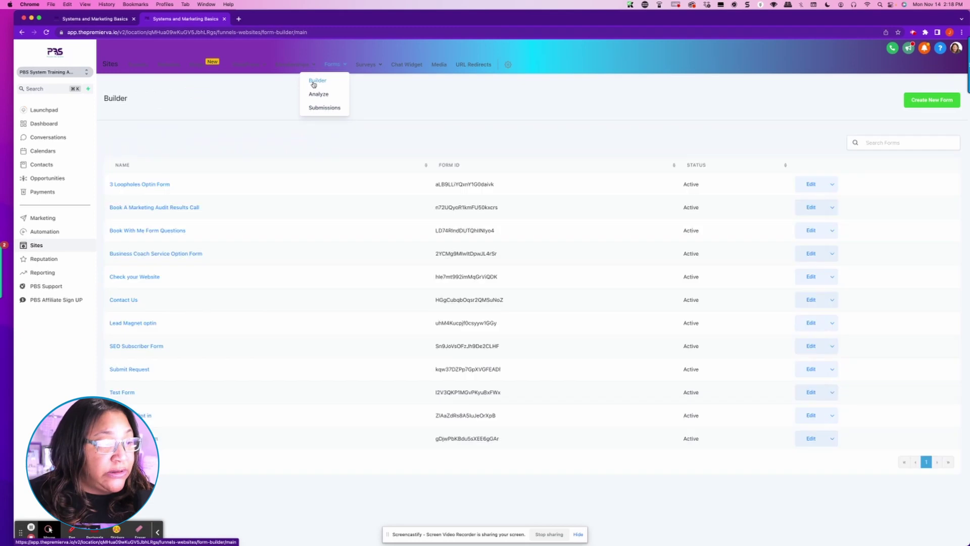
click(821, 185)
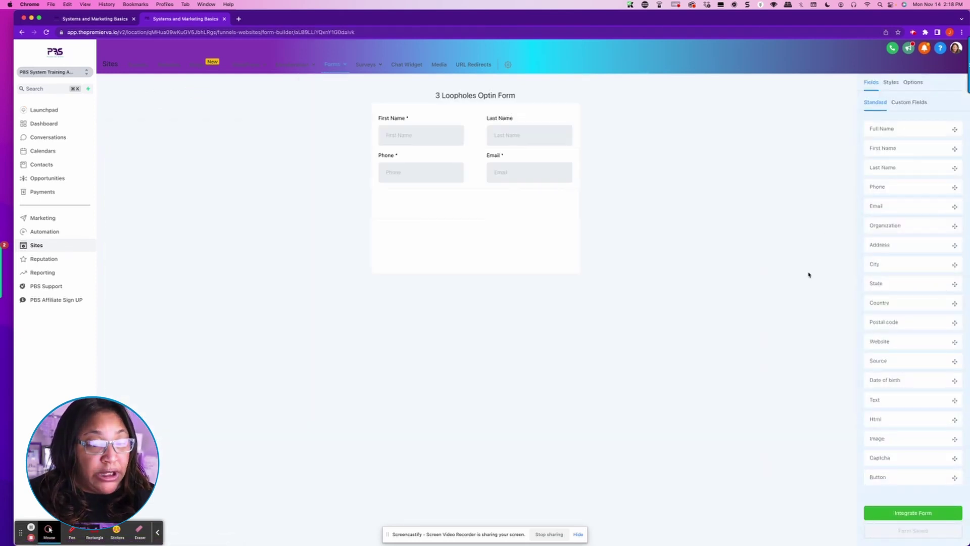
Step: Add a button below the fields and set its label to 'GET MORE LEADS NOW!'
drag(897, 480, 459, 197)
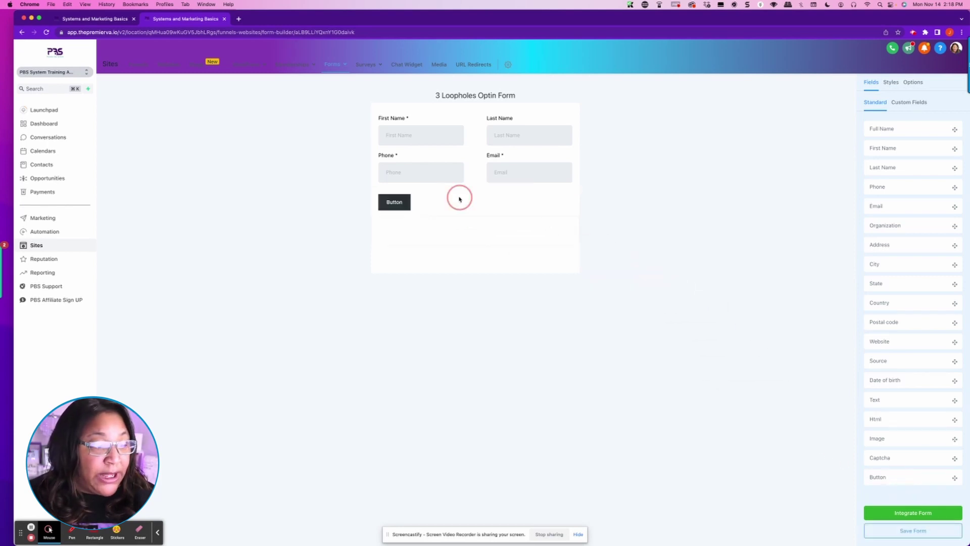
click(397, 202)
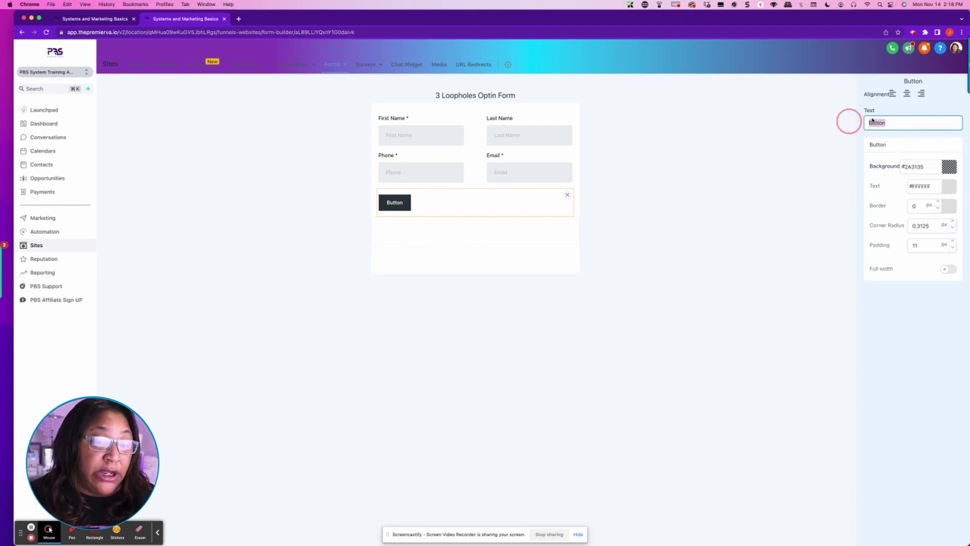
click(849, 121)
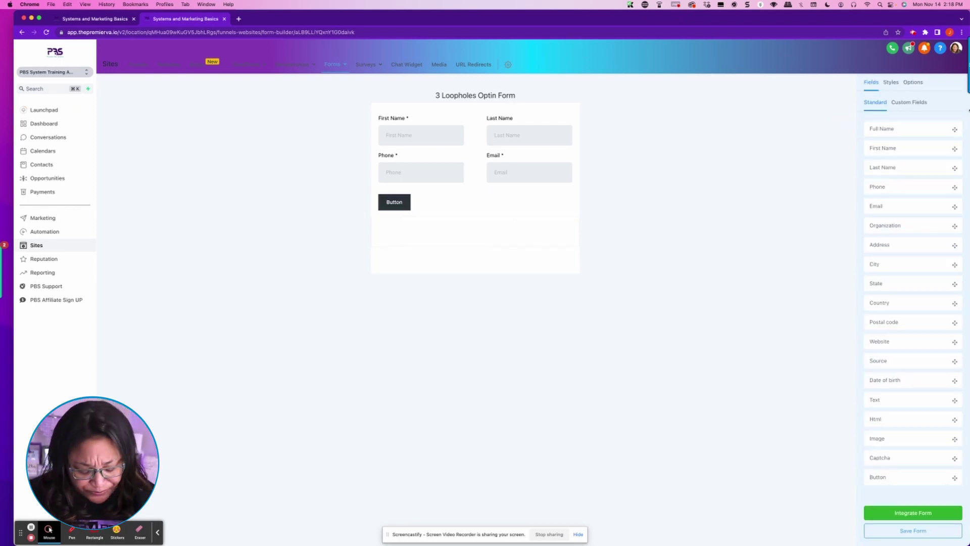
click(407, 203)
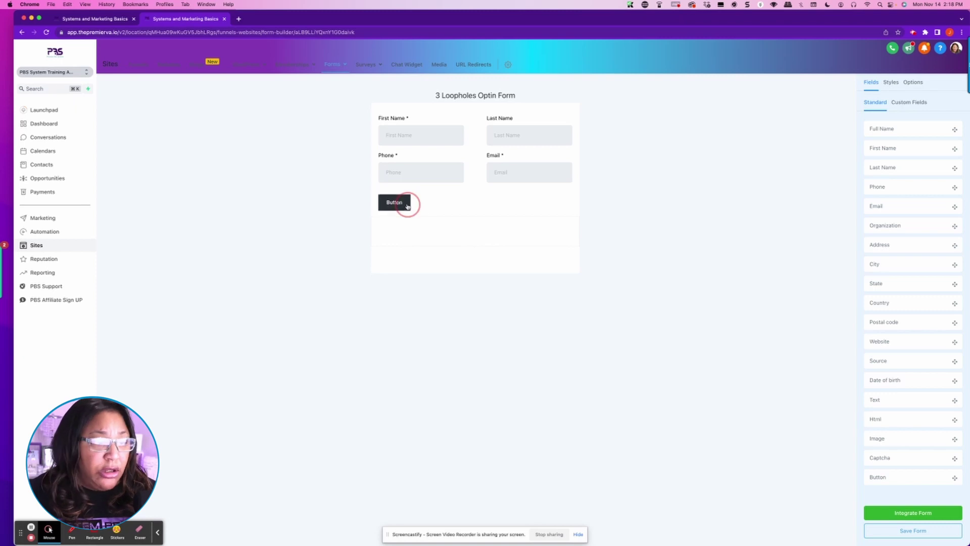
click(895, 122)
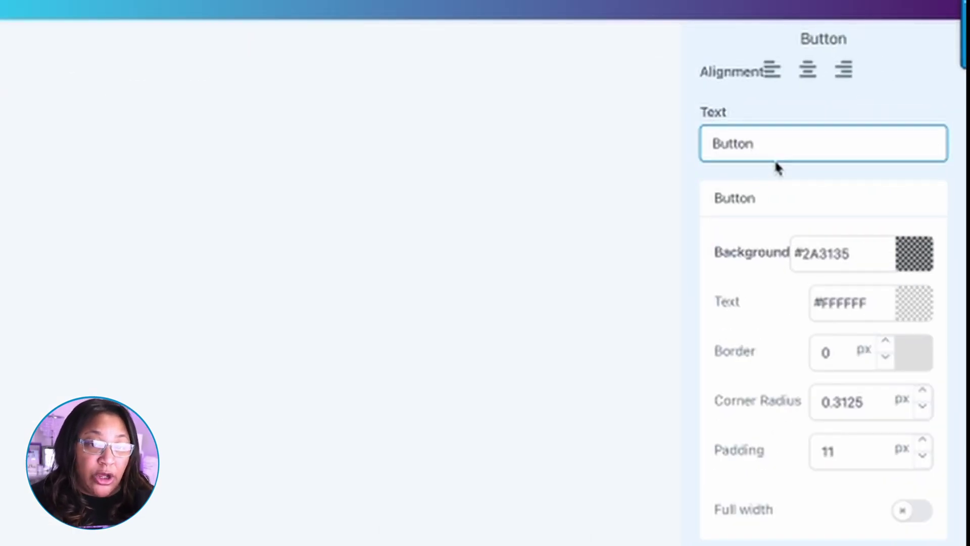
key(BackSpace)
key(BackSpace)
key(BackSpace)
key(BackSpace)
key(BackSpace)
key(BackSpace)
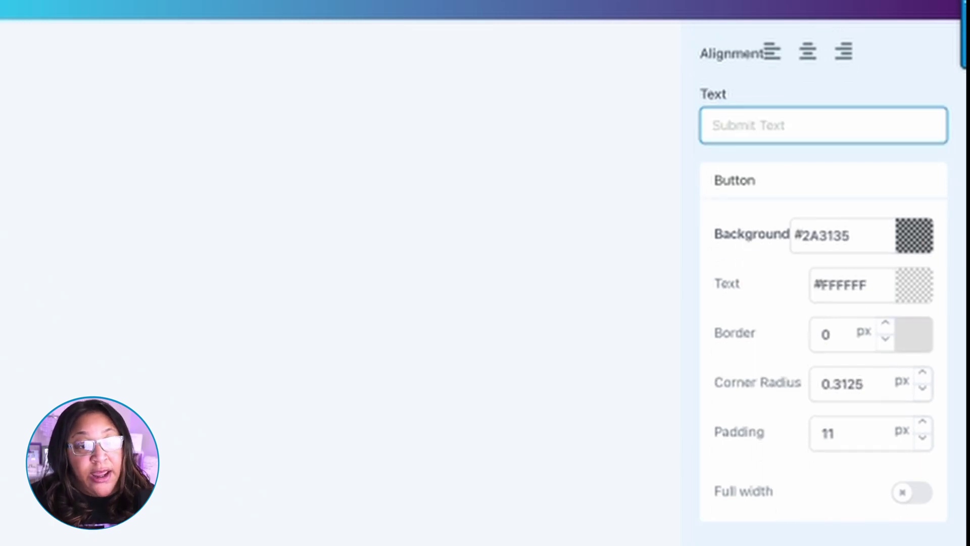
text(GE)
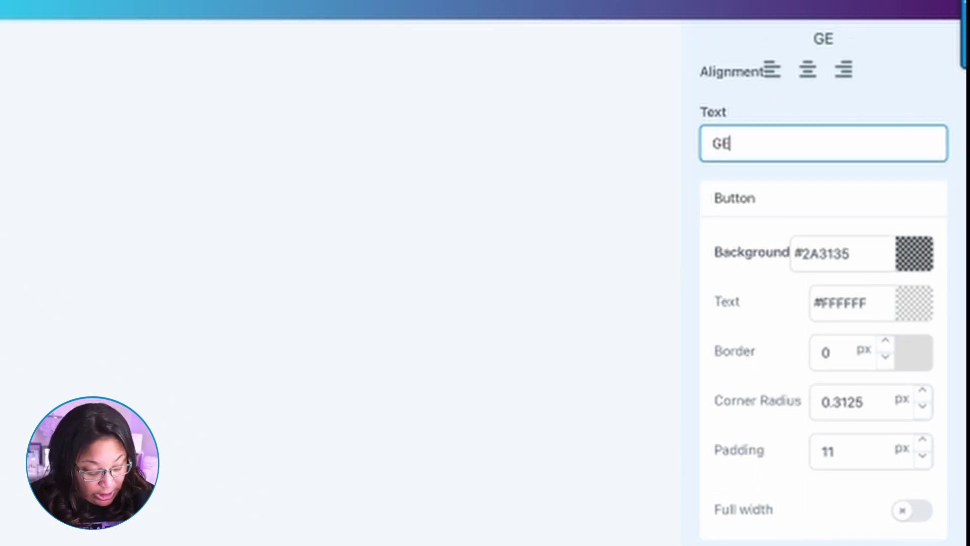
text(T MORE)
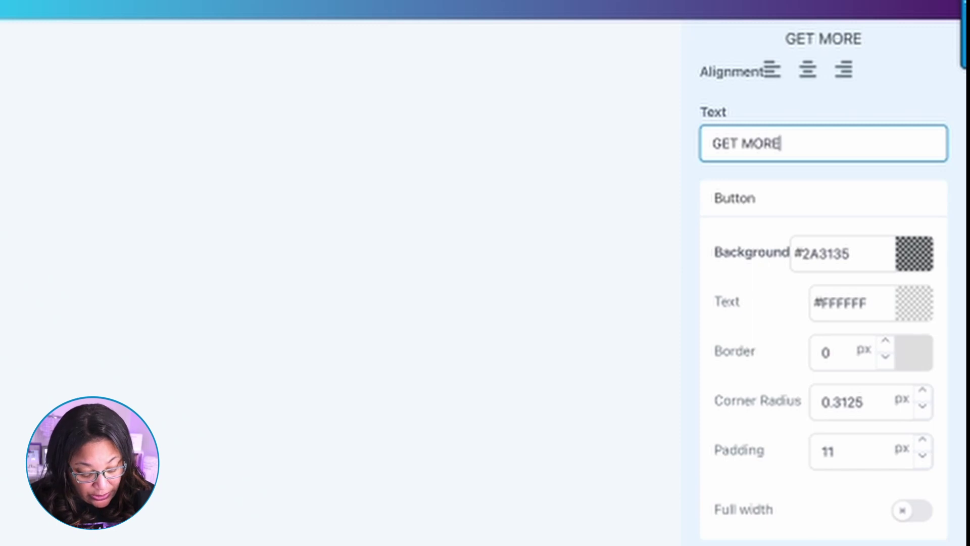
text( LEADS NO)
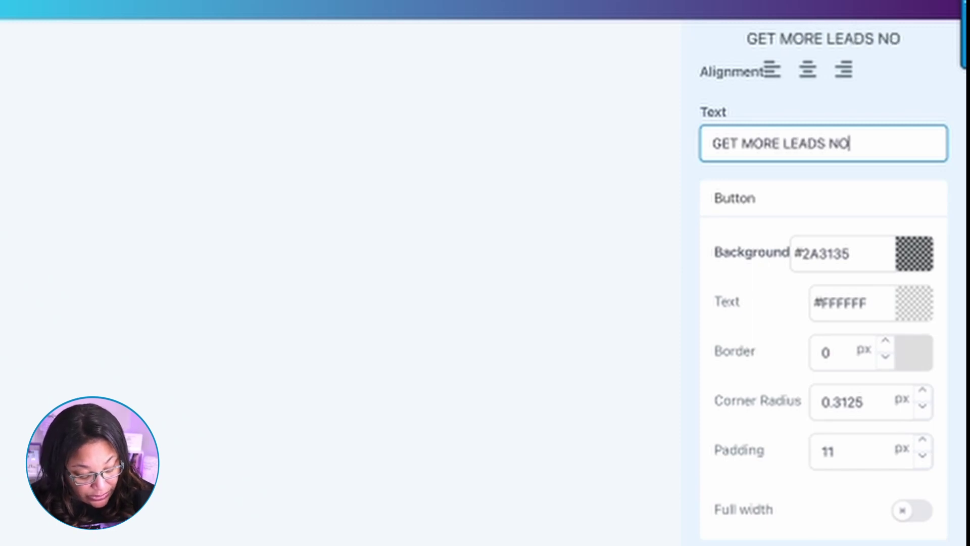
text(W!)
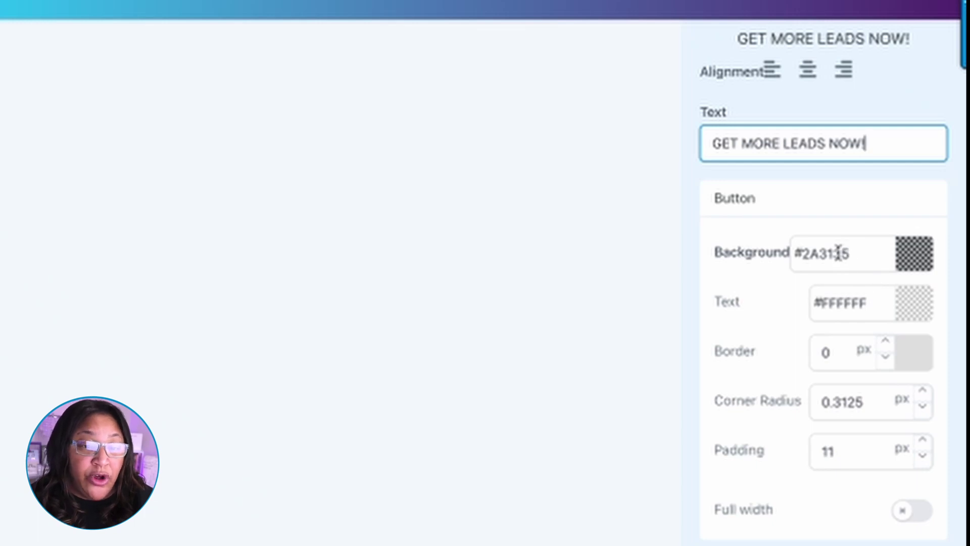
Step: Give the submit button a #891AE6 purple background and make it full width
click(920, 263)
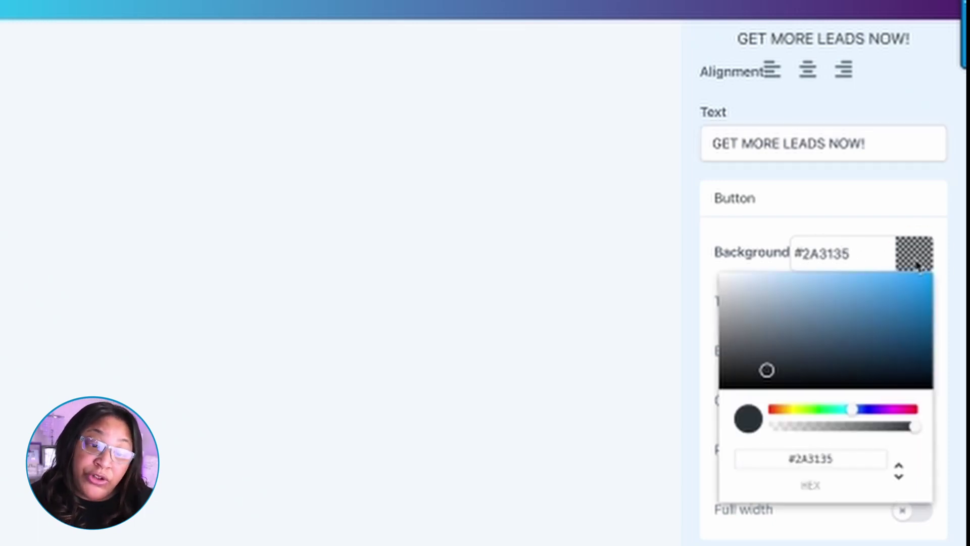
drag(858, 410, 879, 411)
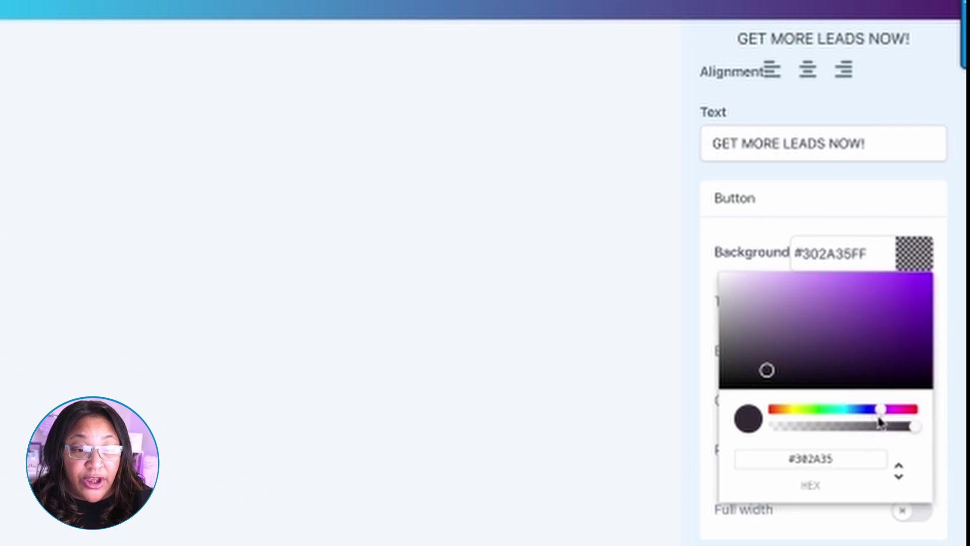
click(912, 288)
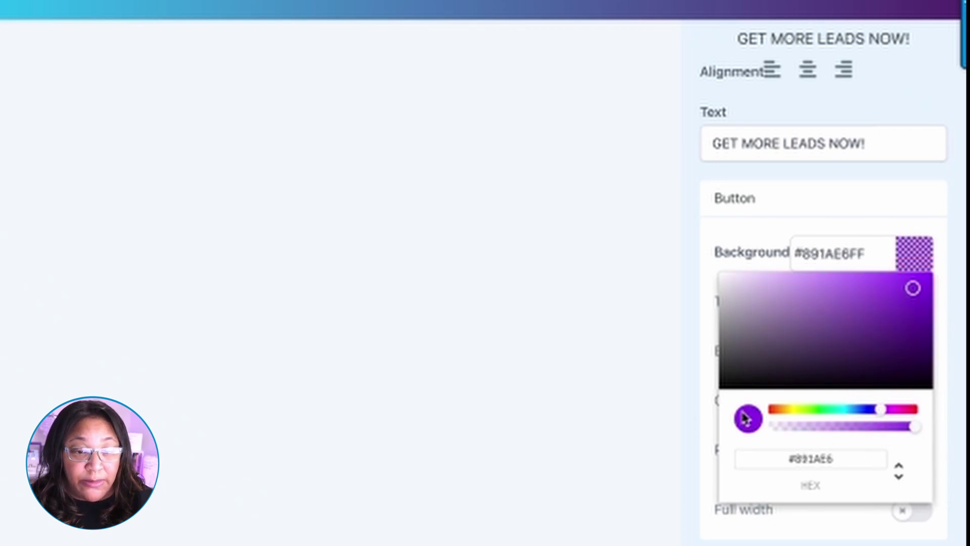
click(919, 262)
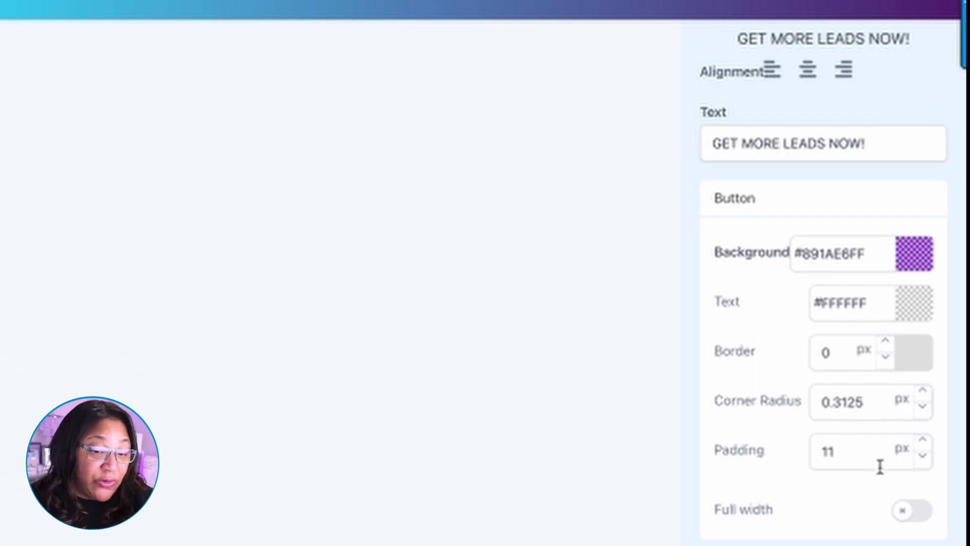
click(917, 512)
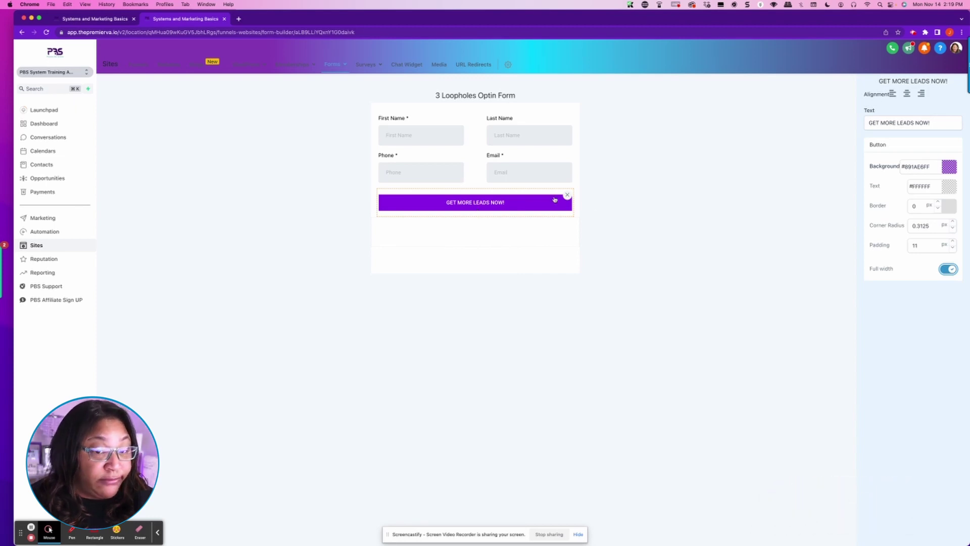
click(764, 200)
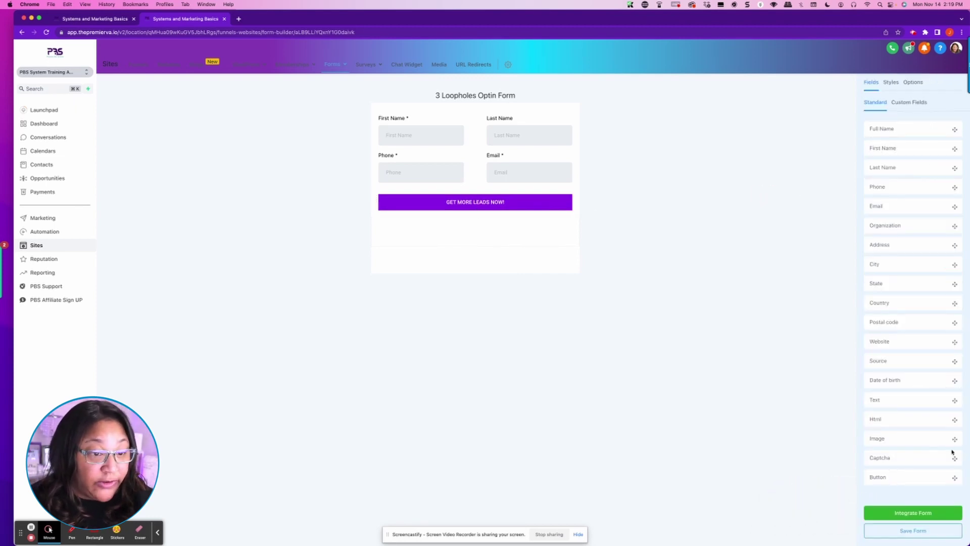
Step: Save the opt-in form, then open the Lead Magnet Funnel's Optin 2 page in the page builder
click(911, 531)
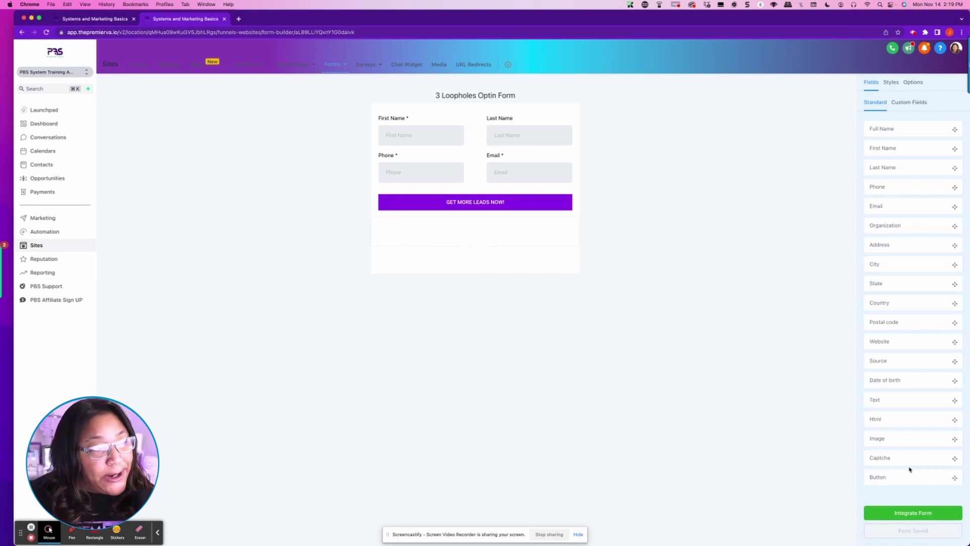
click(138, 65)
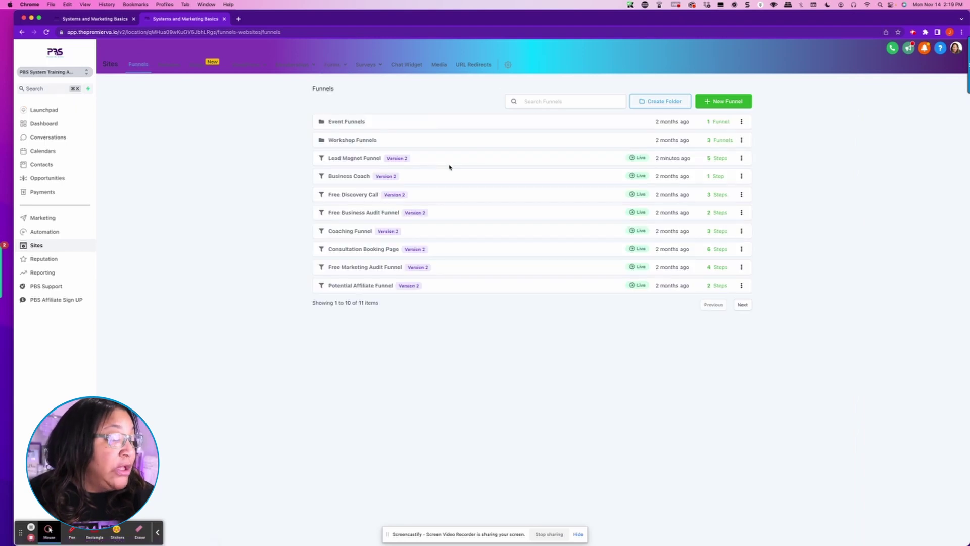
click(352, 158)
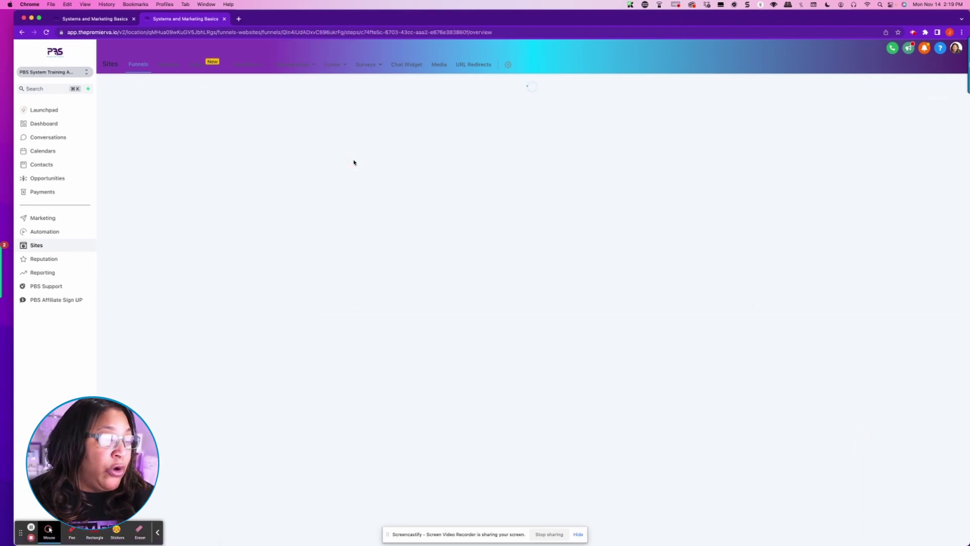
click(142, 210)
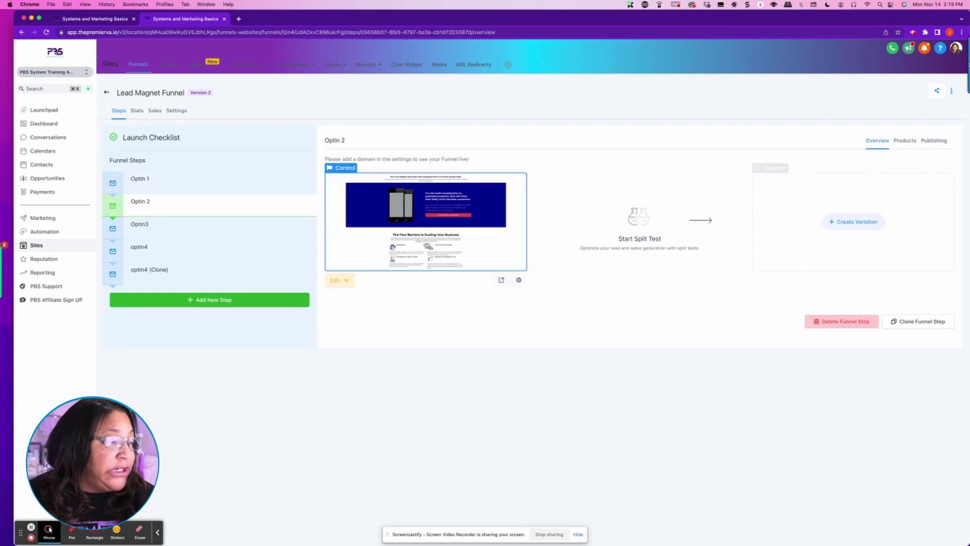
click(348, 281)
click(359, 299)
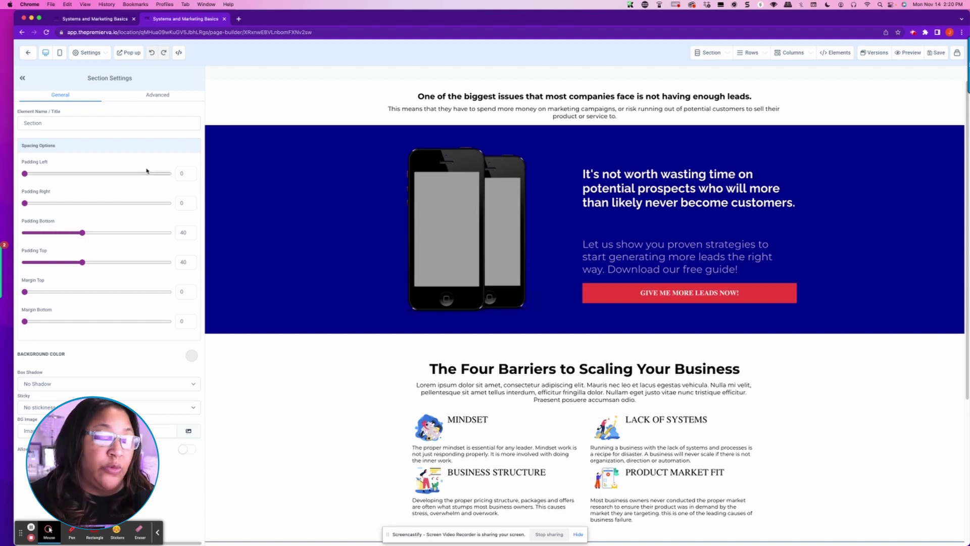
Step: Set the lead-magnet popup's modal width to Small, trying Full Page first
click(133, 53)
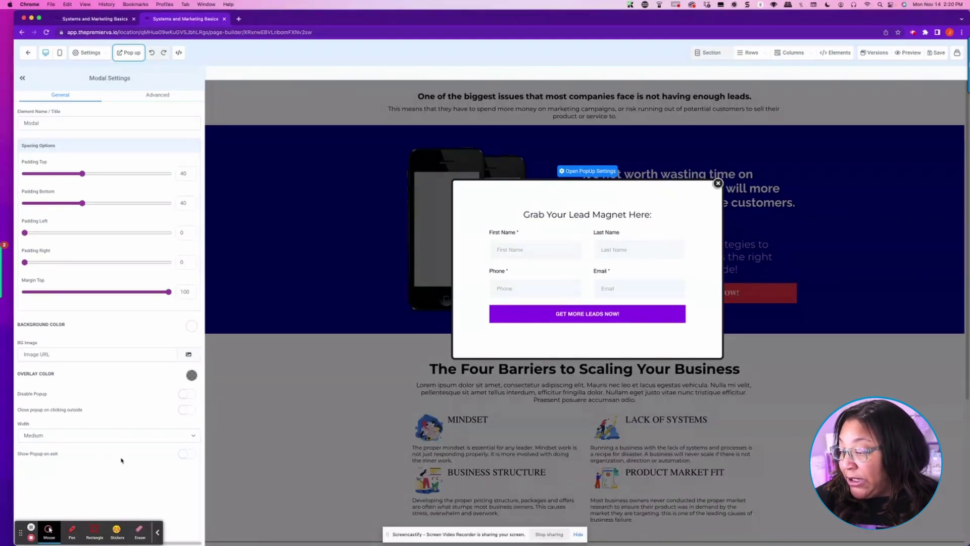
click(194, 437)
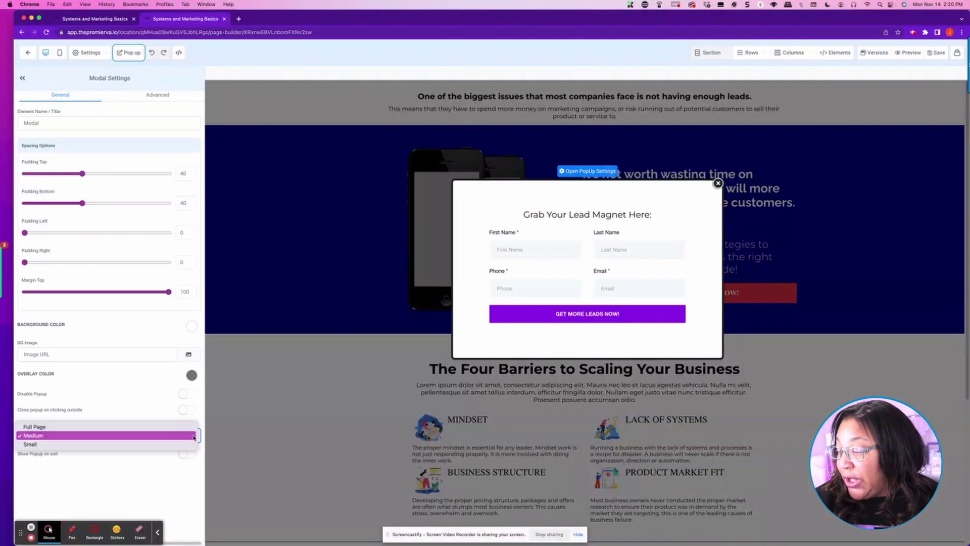
click(77, 428)
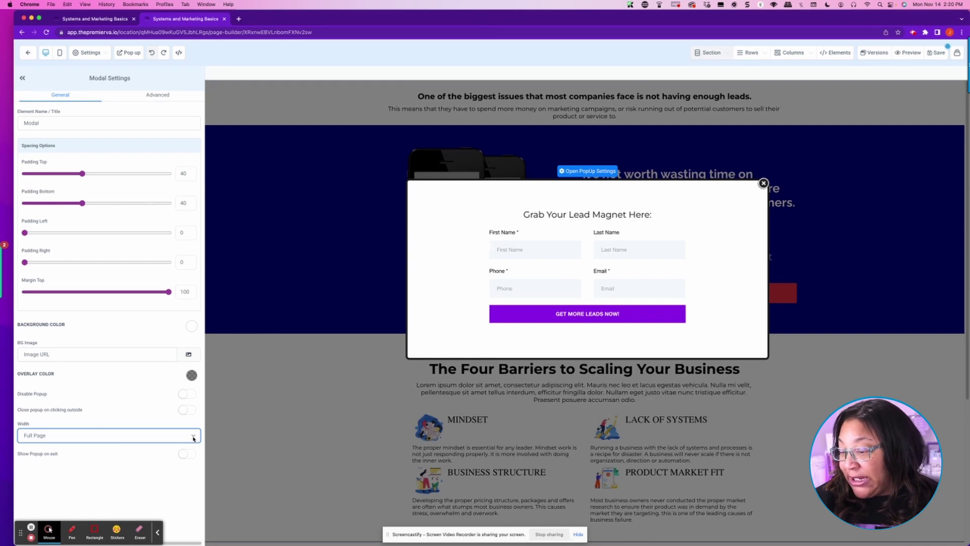
click(194, 438)
click(159, 453)
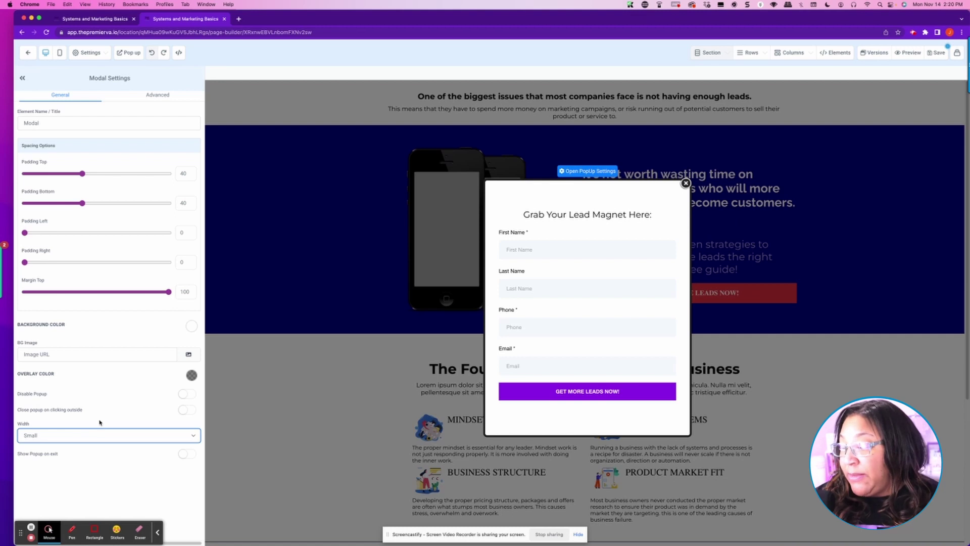
Step: Close the popup and select the red GIVE ME MORE LEADS NOW! button
click(853, 223)
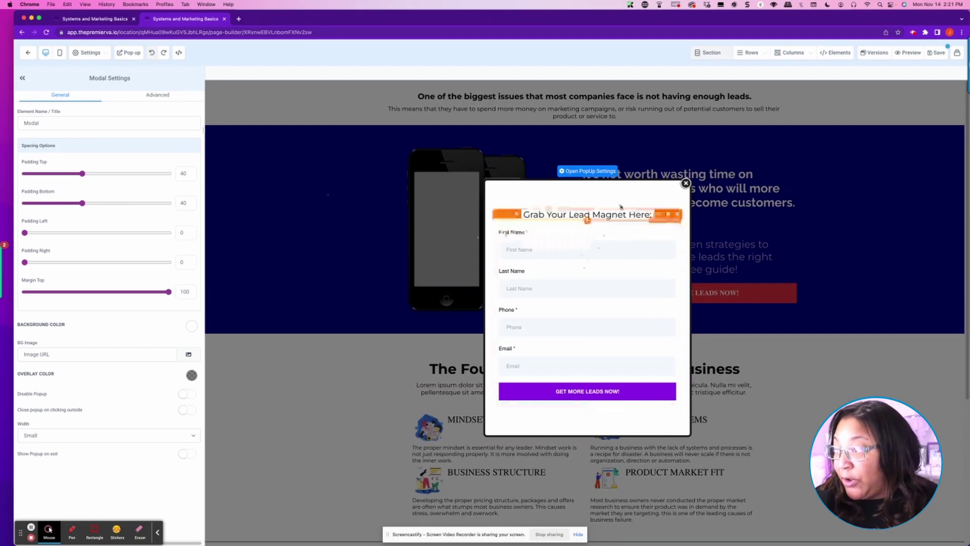
click(685, 183)
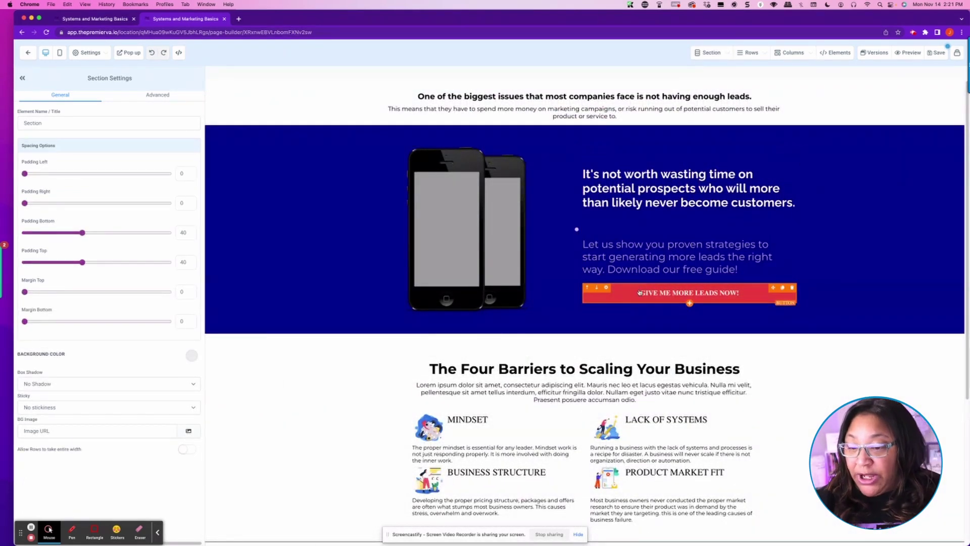
click(640, 292)
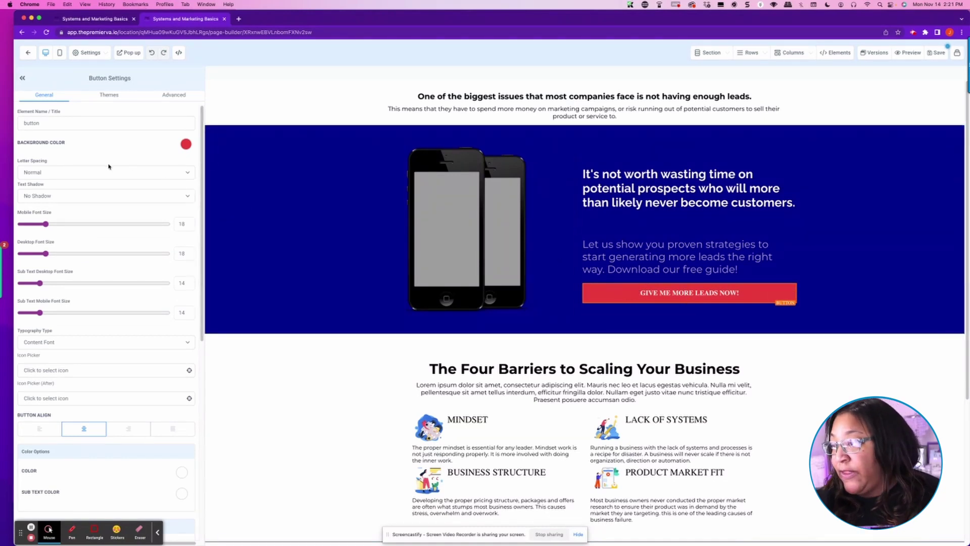
Step: Change the button's action from Scroll to element to Open popup
scroll(144, 219, down, 5)
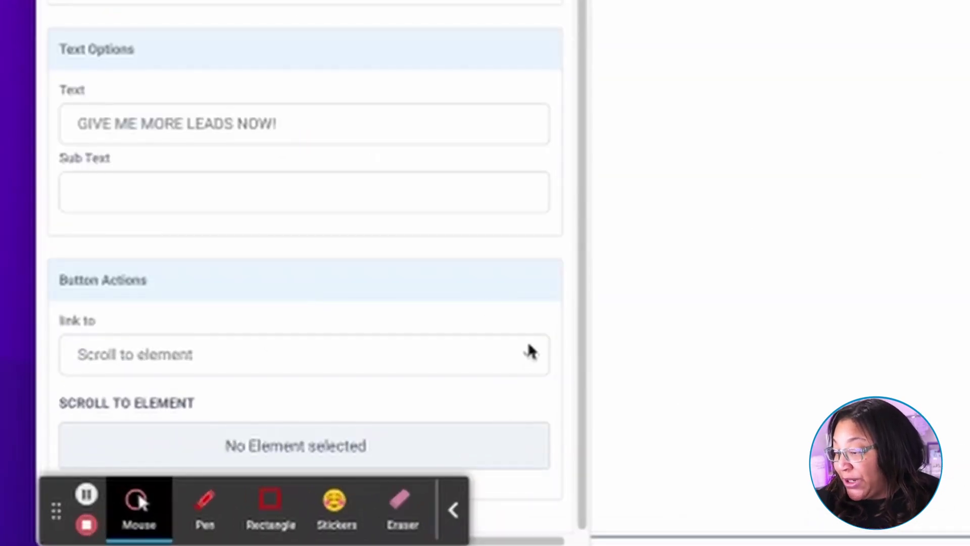
click(184, 479)
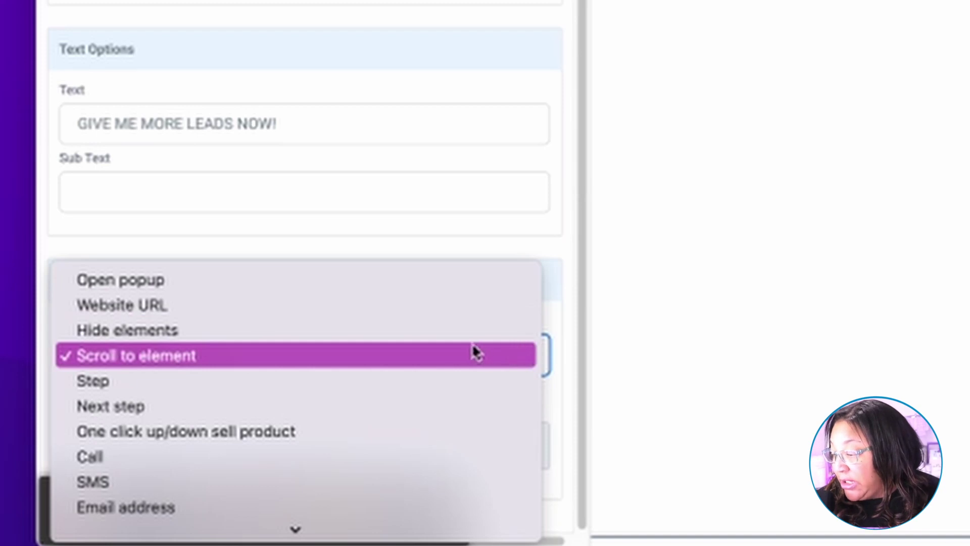
click(428, 283)
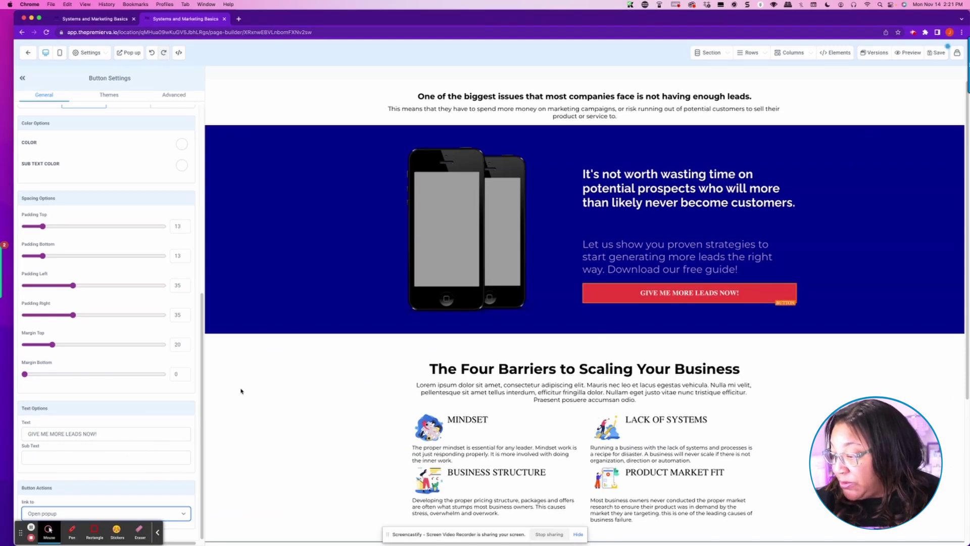
click(550, 347)
scroll(550, 351, down, 4)
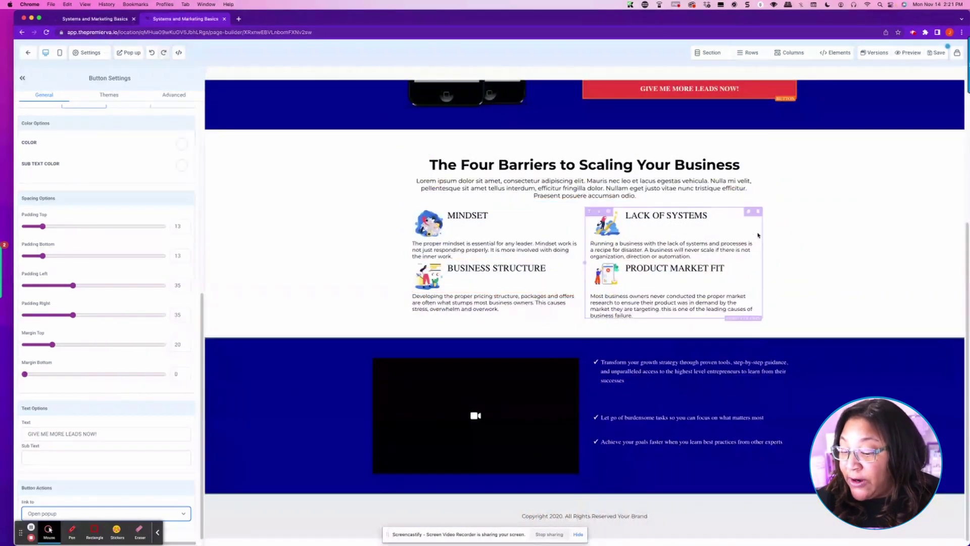
scroll(707, 273, up, 4)
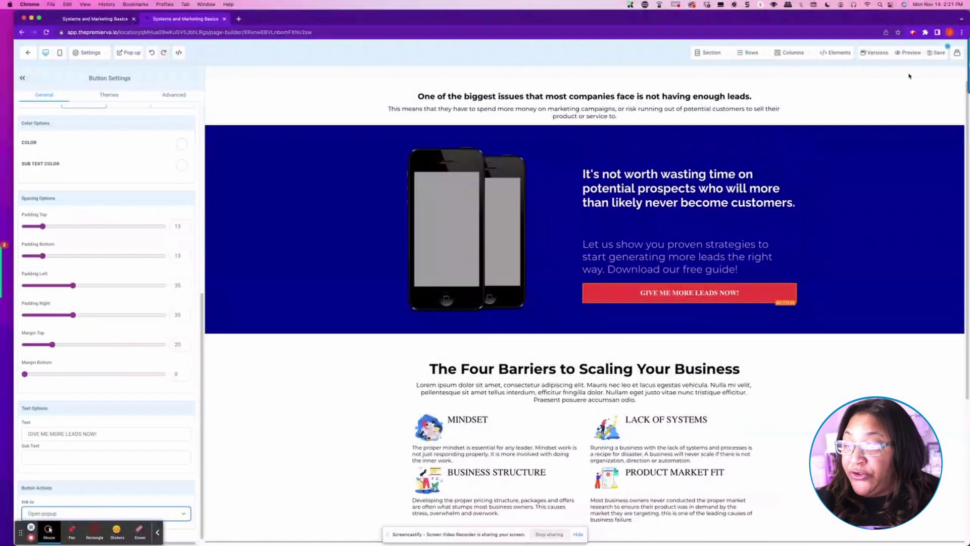
Step: Save the Optin 2 page, exit back to the funnel, and open Automation
click(941, 53)
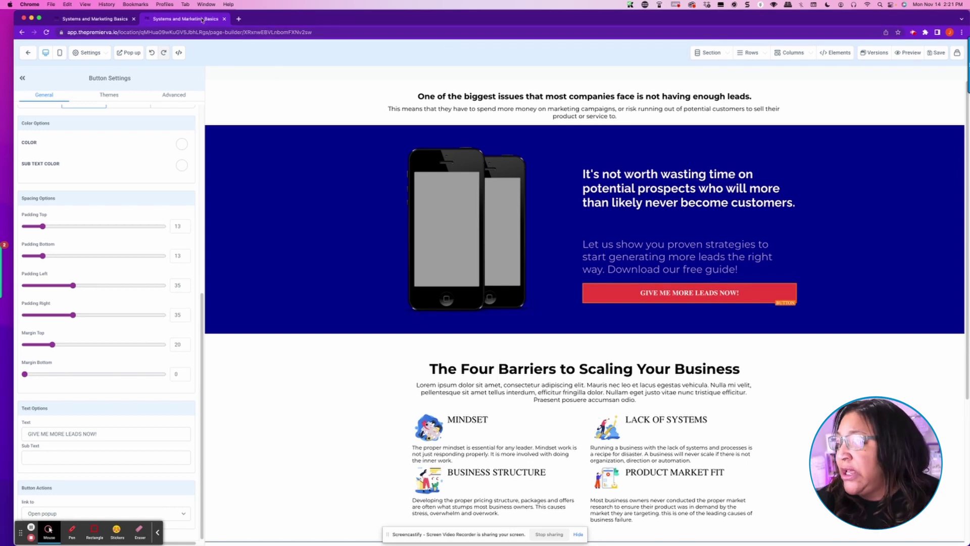
click(27, 53)
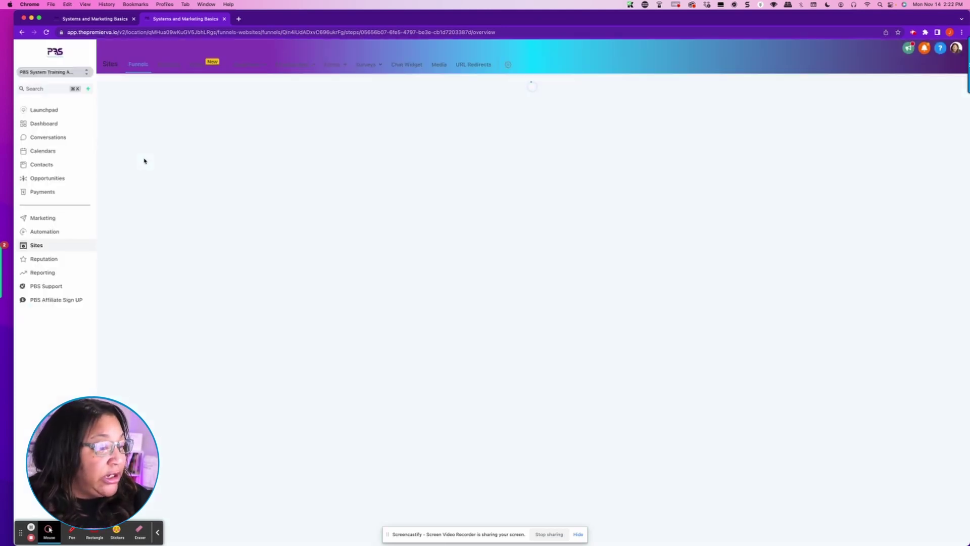
click(46, 233)
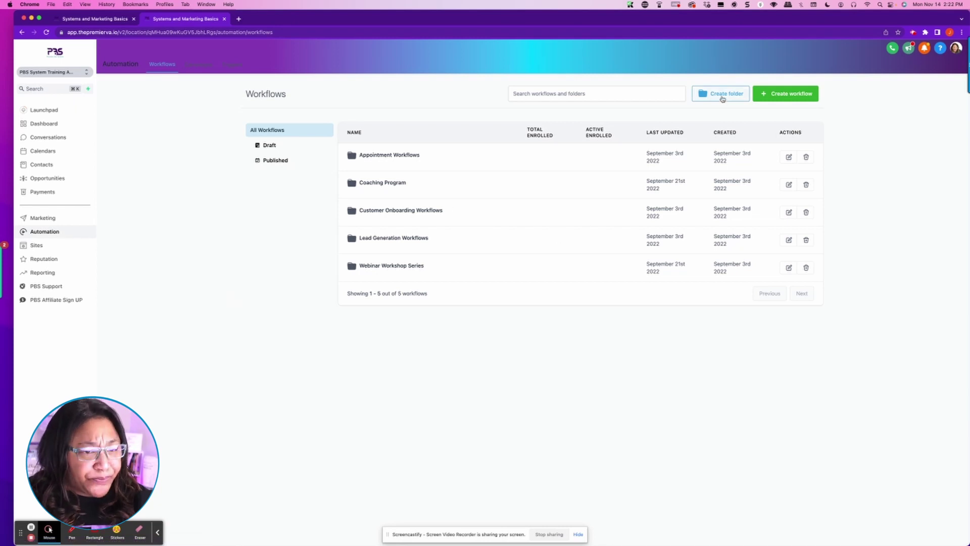
Step: Create a workflow folder named '3 Loopholes WORKFLOWS' and open it
click(723, 97)
click(468, 321)
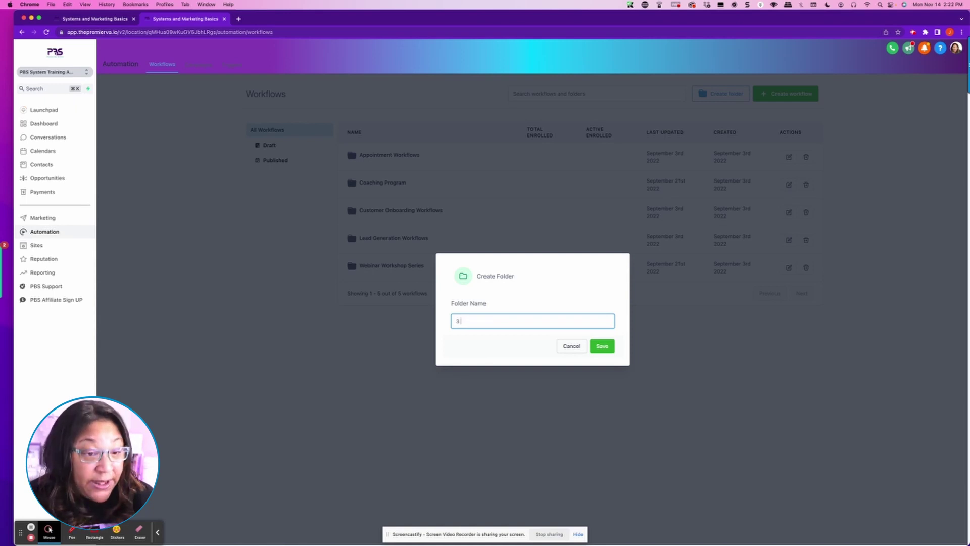
text(3 LOOPHOLES WORKFLOWS)
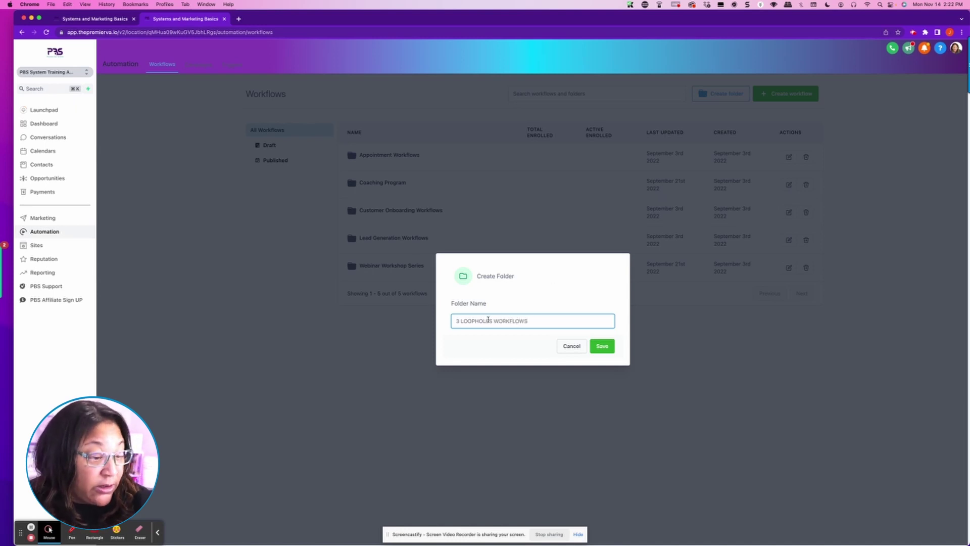
drag(492, 322, 463, 322)
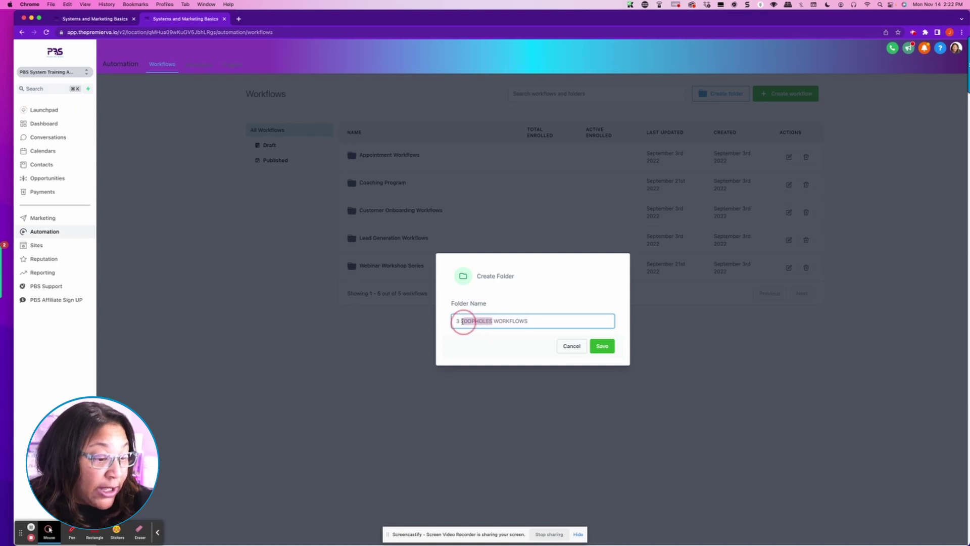
text(oophole)
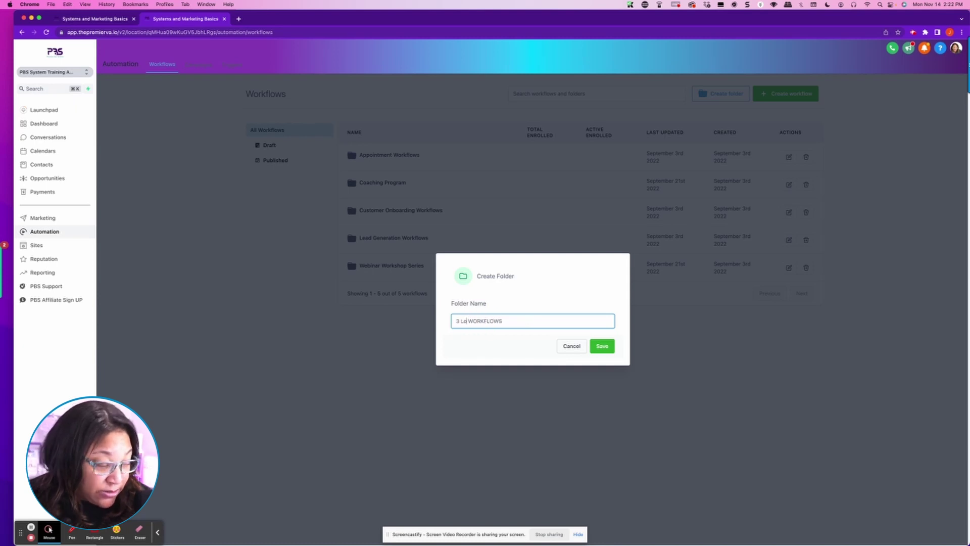
text(s)
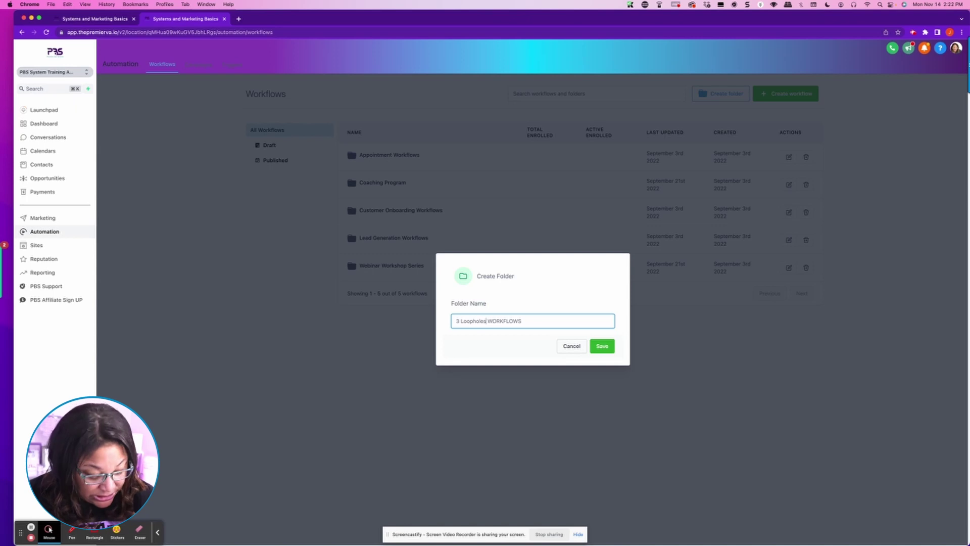
click(597, 344)
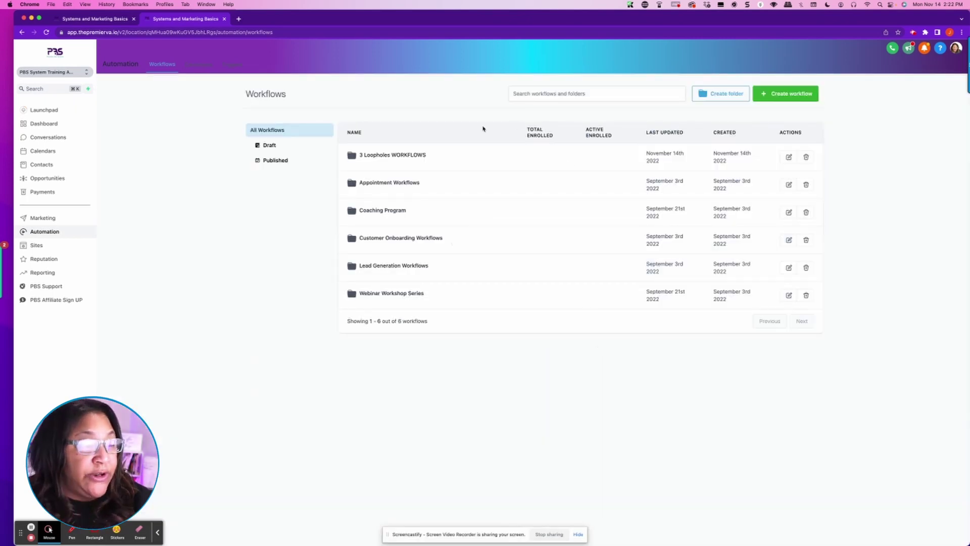
click(406, 155)
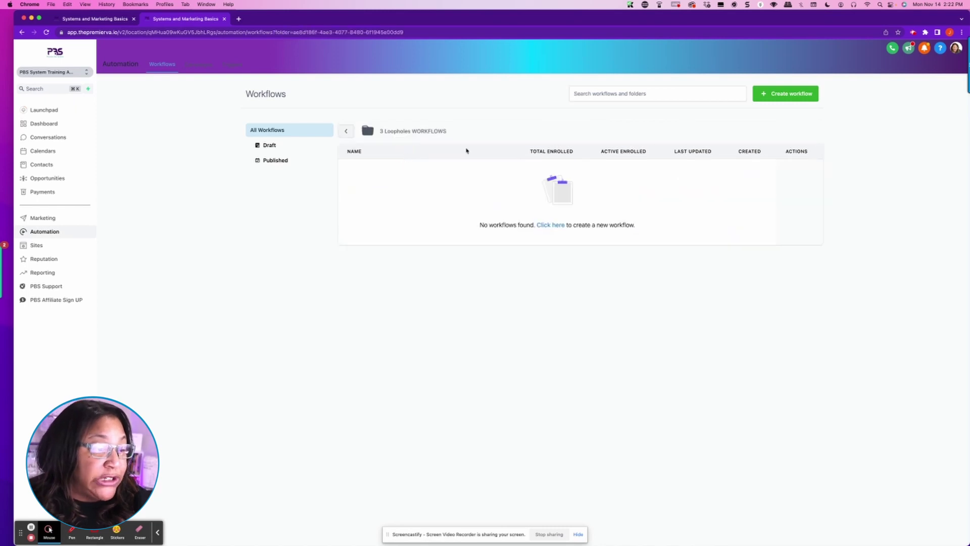
Step: Create a new workflow using the 'Start from scratch' option
click(773, 93)
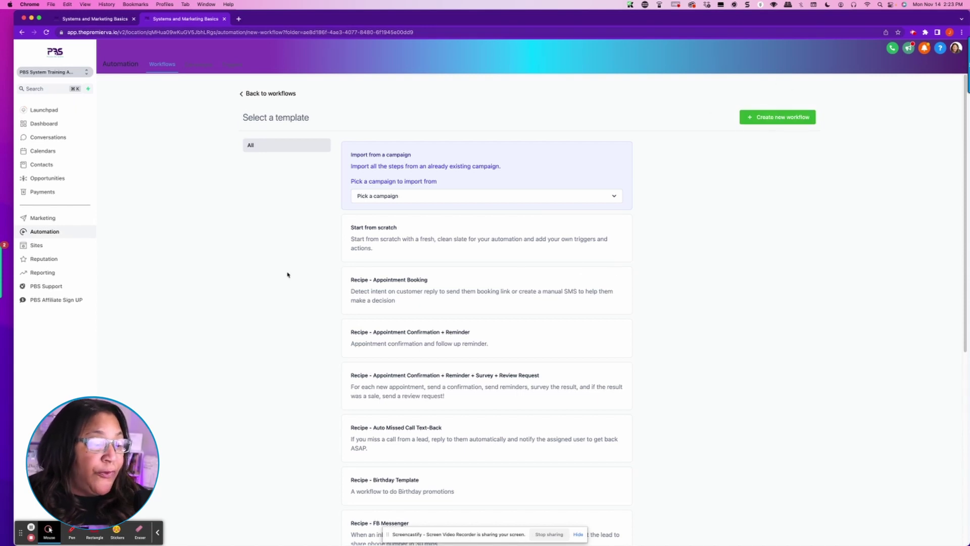
click(380, 235)
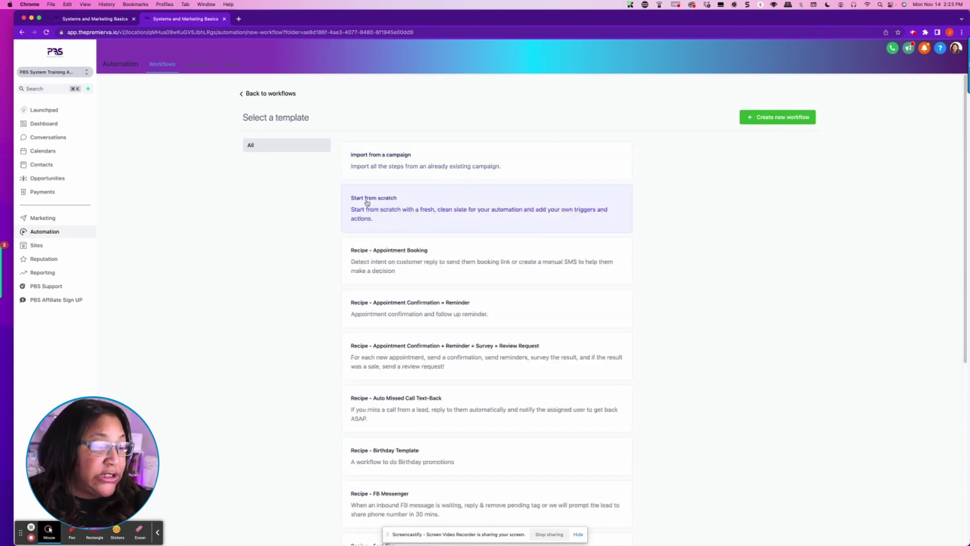
click(757, 118)
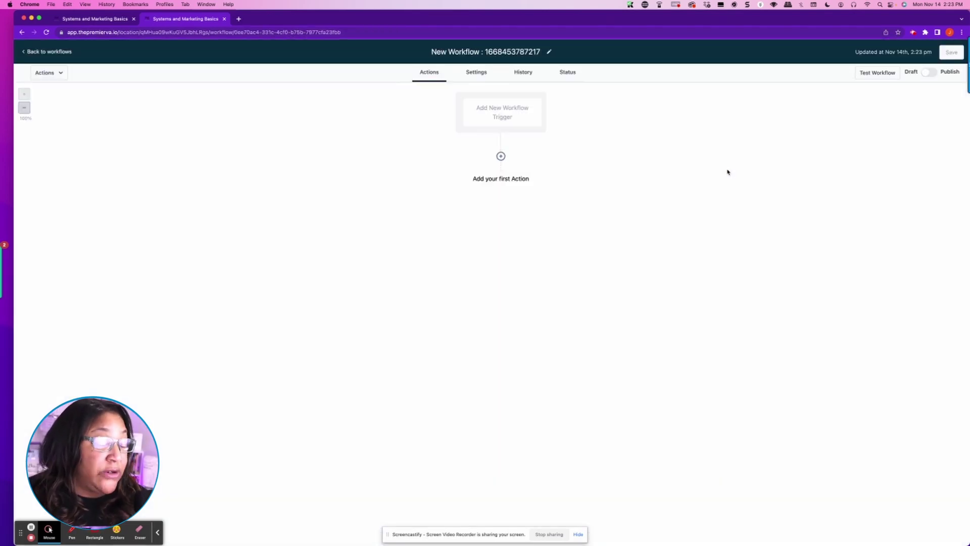
Step: Retitle the workflow '3 Loopholes Confirmation' and open the workflow trigger list
click(429, 49)
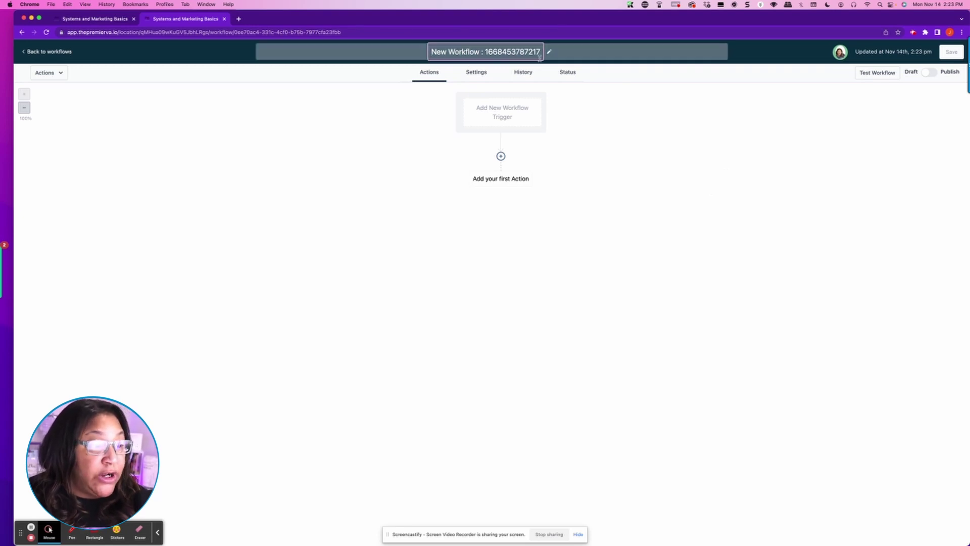
drag(541, 52, 399, 48)
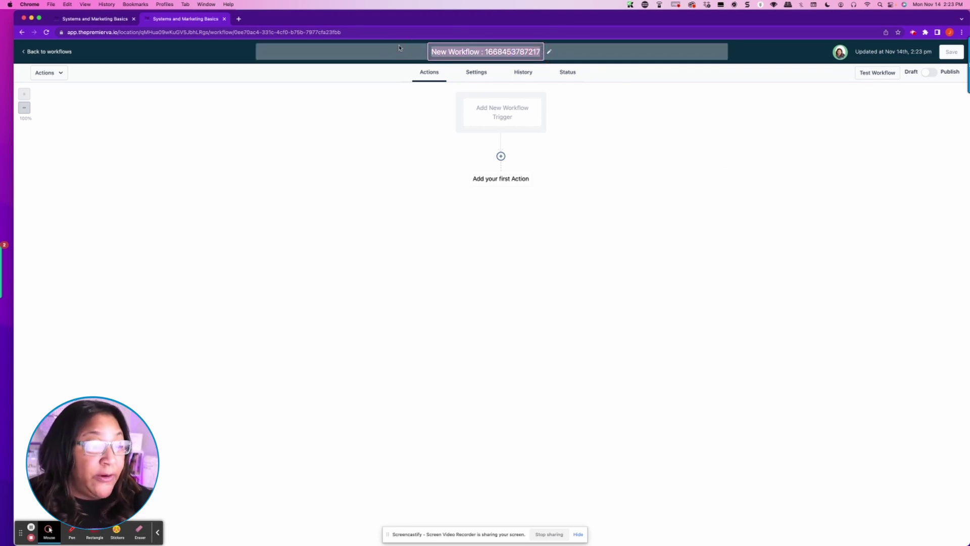
text(3)
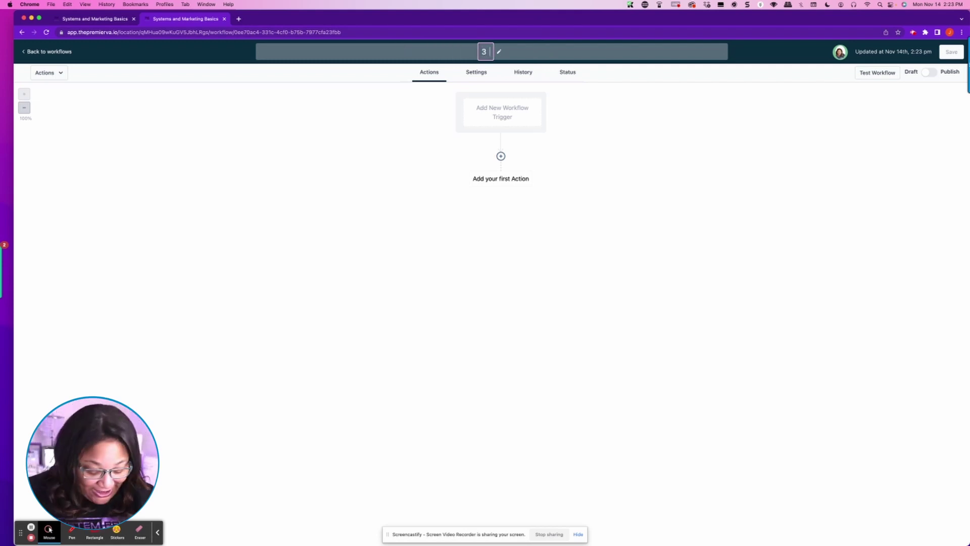
text( loopholes Confrimation)
key(BackSpace)
key(BackSpace)
key(BackSpace)
key(BackSpace)
key(BackSpace)
key(BackSpace)
key(BackSpace)
key(BackSpace)
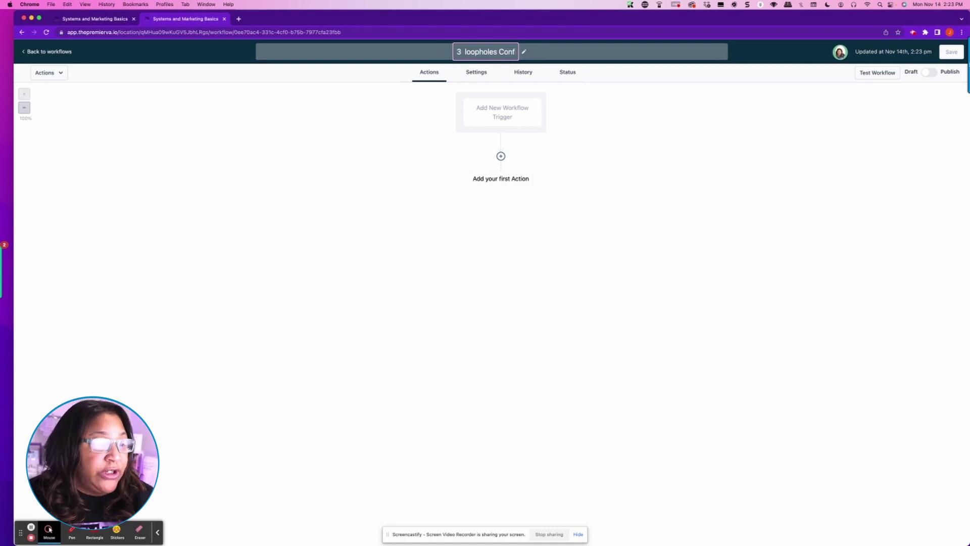
text(irmation)
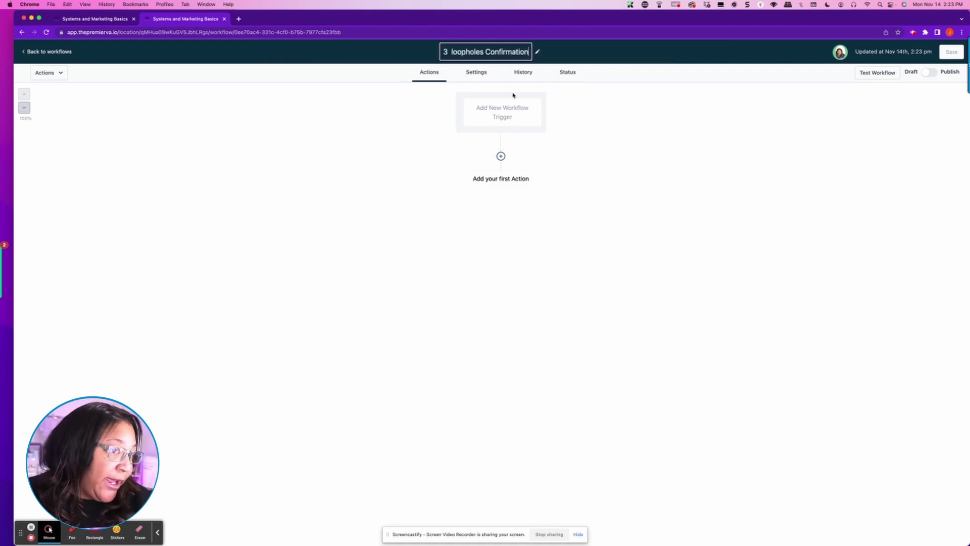
click(453, 52)
key(BackSpace)
text(L)
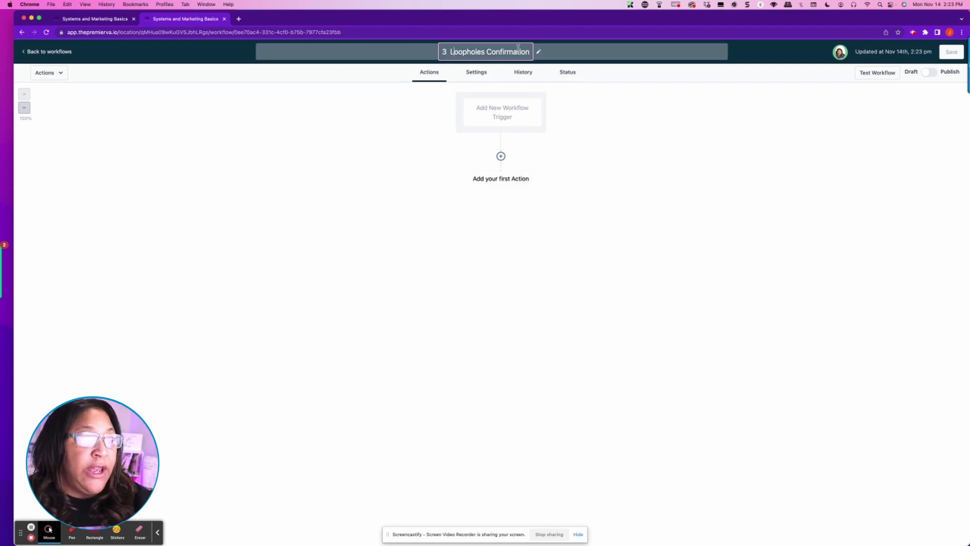
click(504, 118)
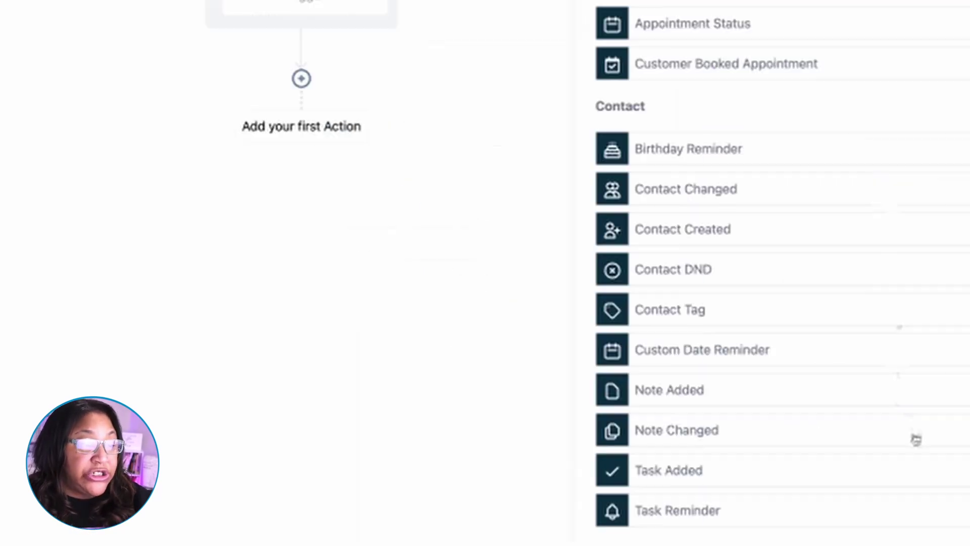
Step: Choose the Form Submitted trigger and name it '3 Loopholes Optin Form Submitted'
scroll(547, 107, down, 4)
scroll(547, 110, down, 2)
click(353, 59)
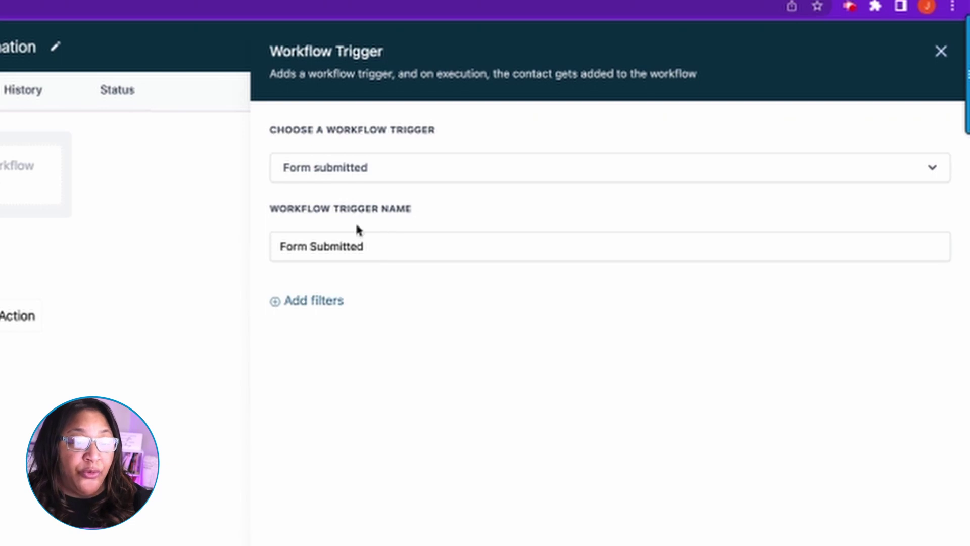
click(281, 246)
text(3 loop)
text(holes Op)
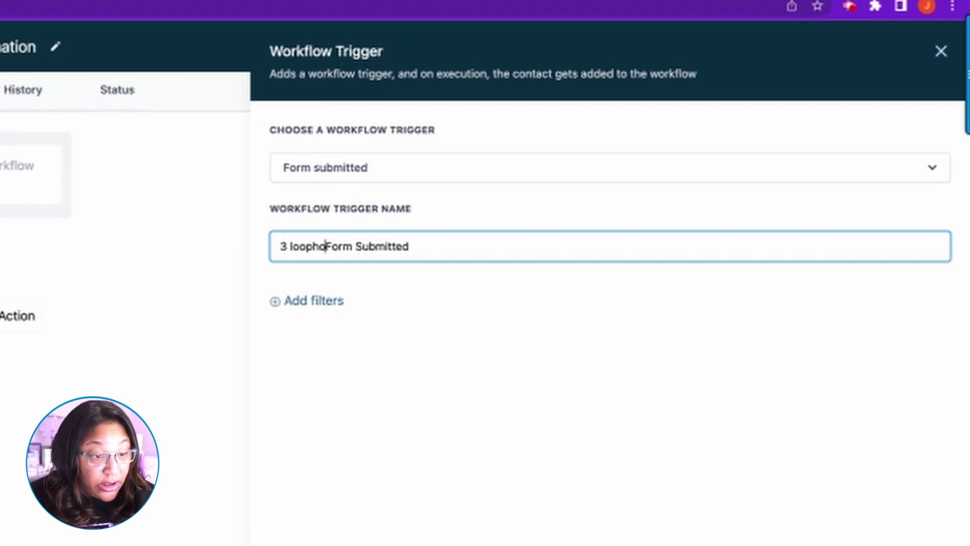
text(tin)
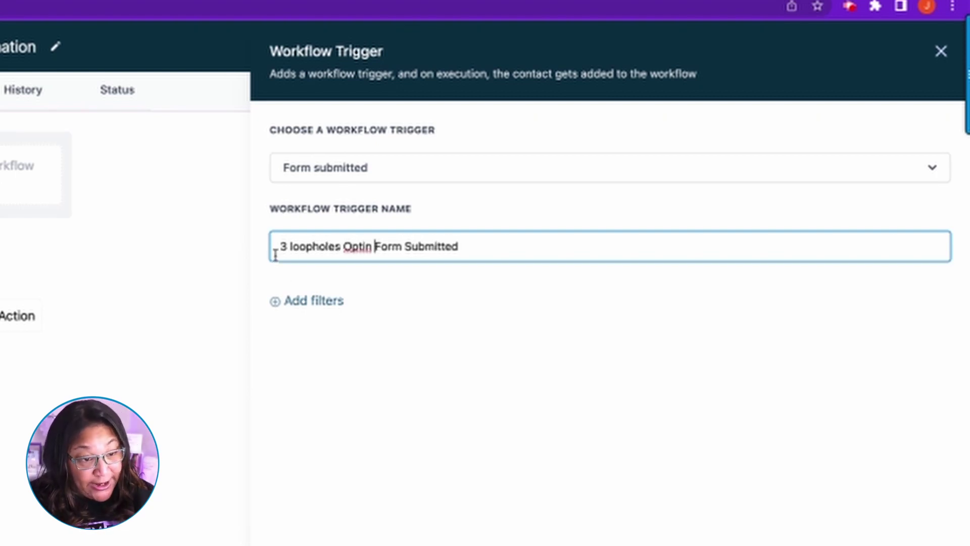
click(292, 248)
key(Delete)
text(L)
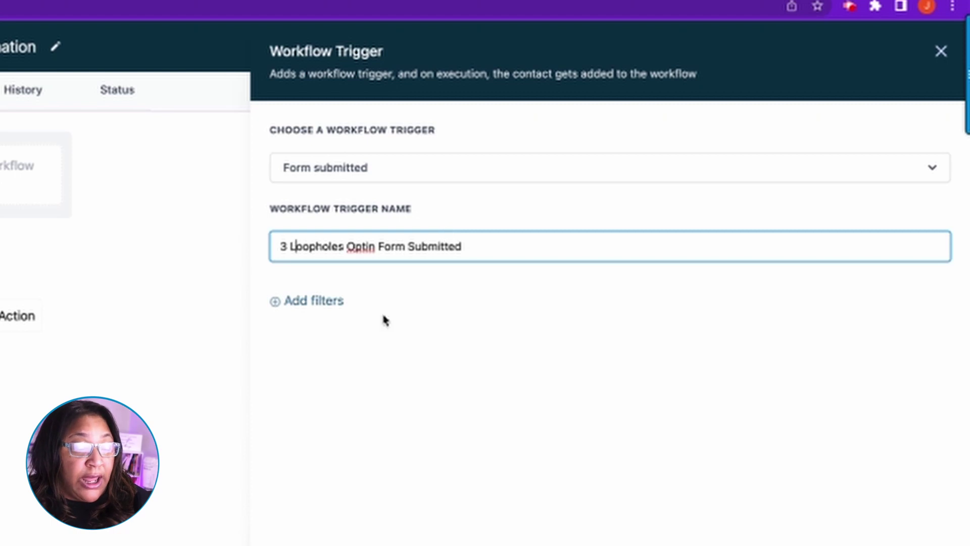
Step: Filter the trigger to Form is 3 Loopholes Optin Form, then save trigger and workflow
click(314, 300)
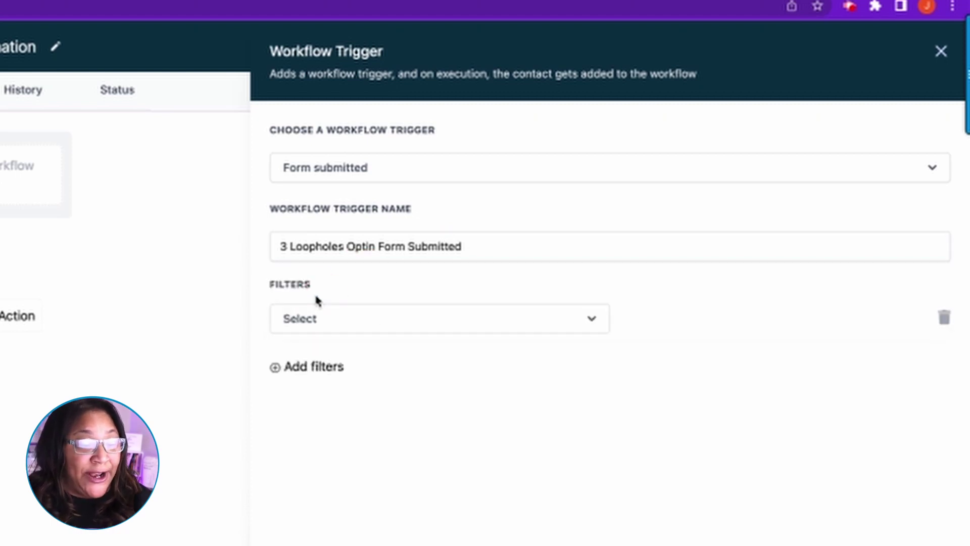
click(338, 326)
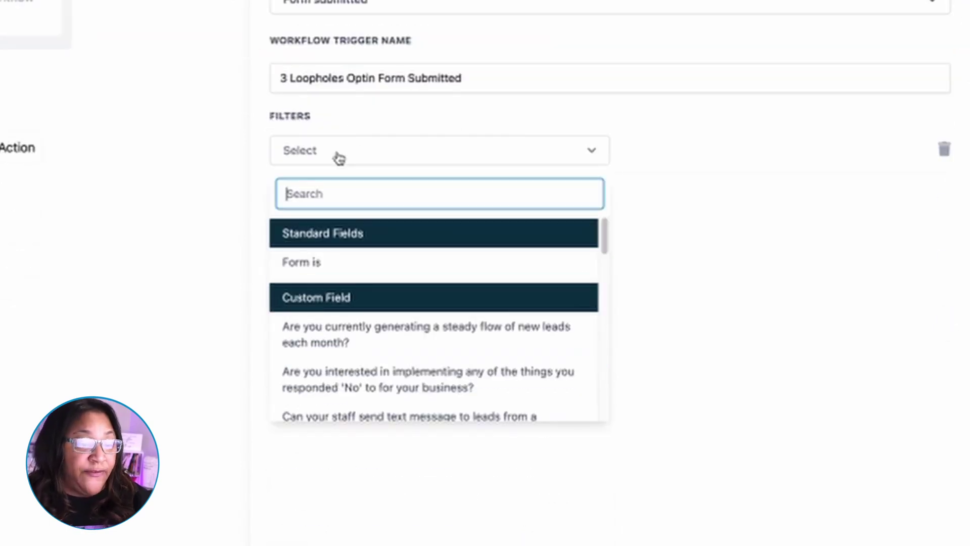
click(308, 262)
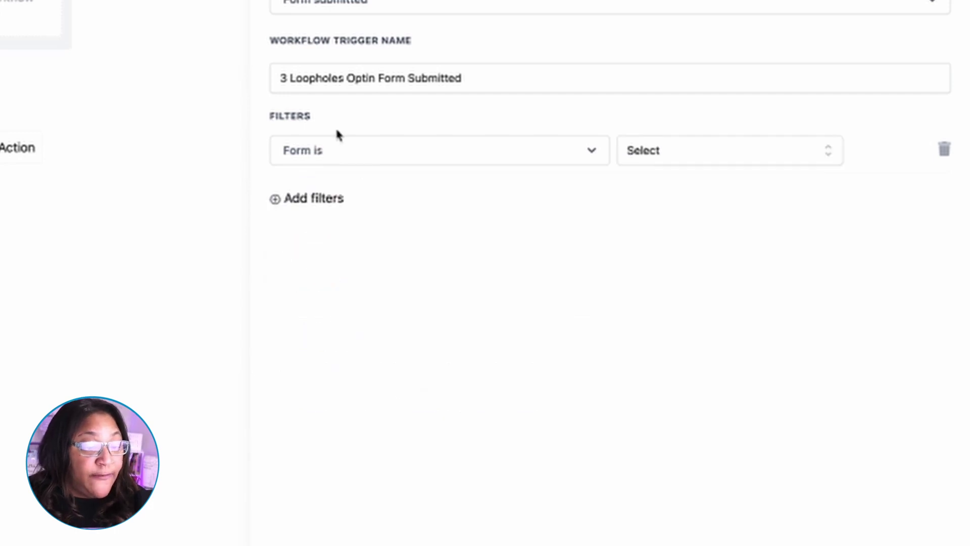
click(714, 151)
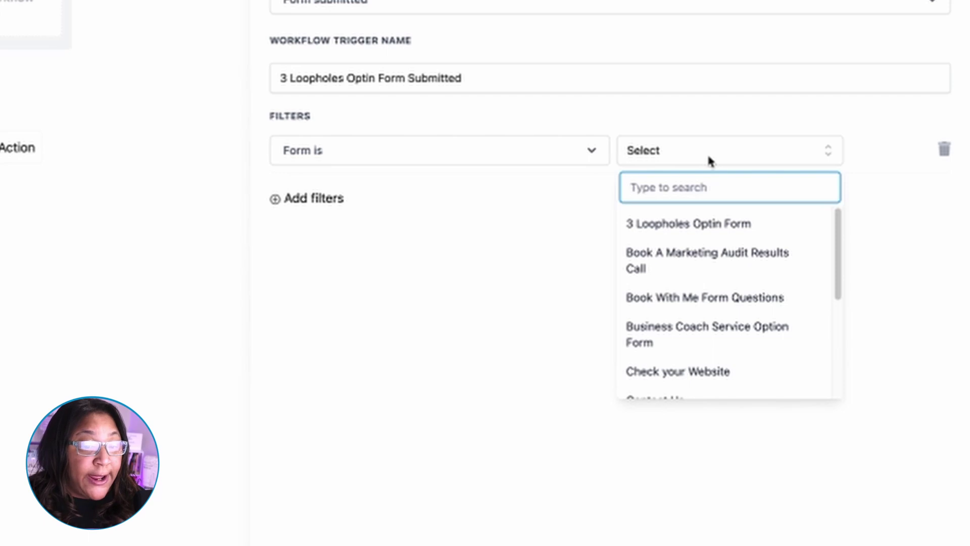
click(710, 224)
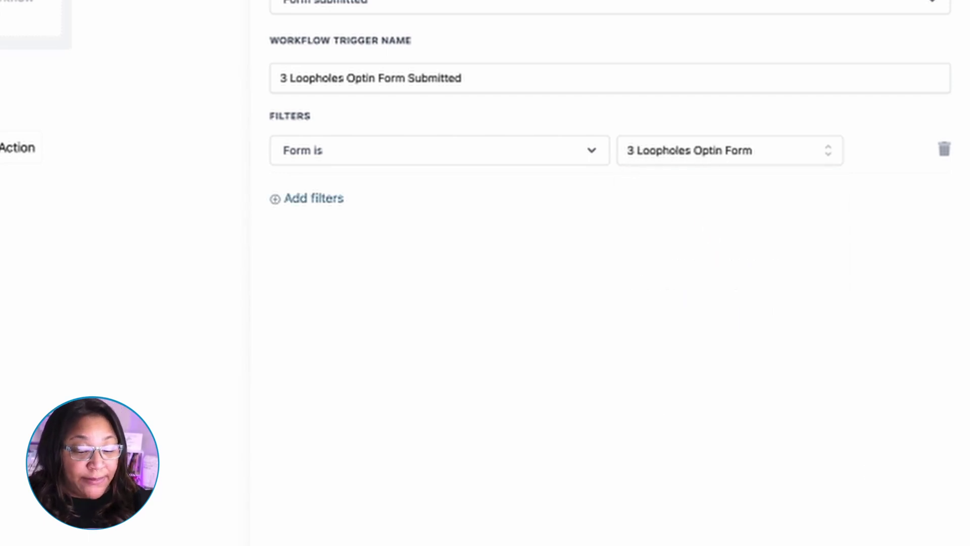
click(931, 537)
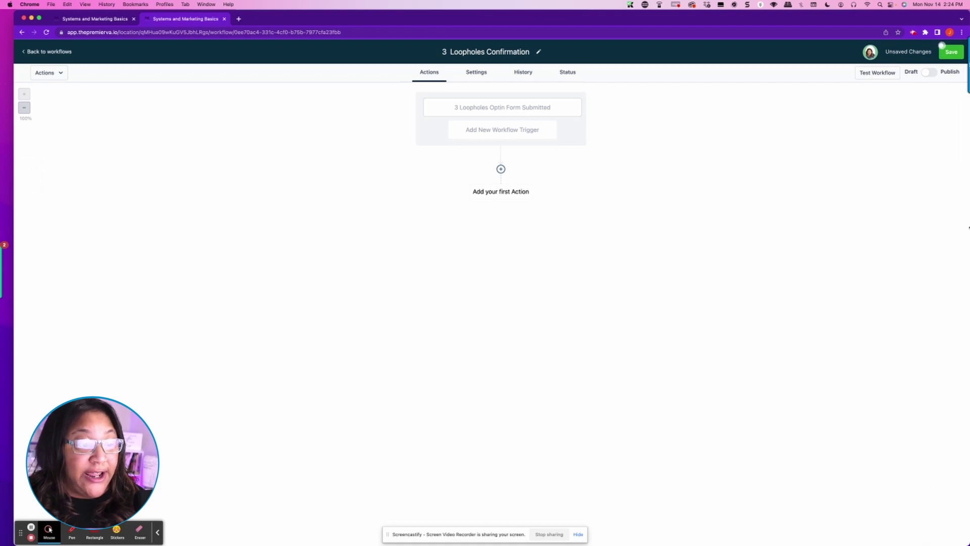
click(951, 52)
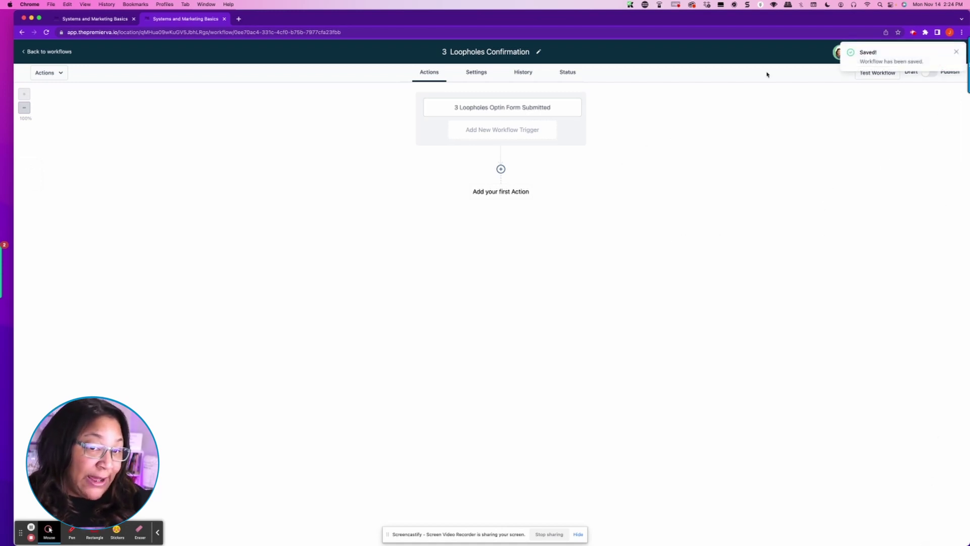
Step: Add an Add Contact Tag action applying the downloaded3loopholes tag
click(501, 169)
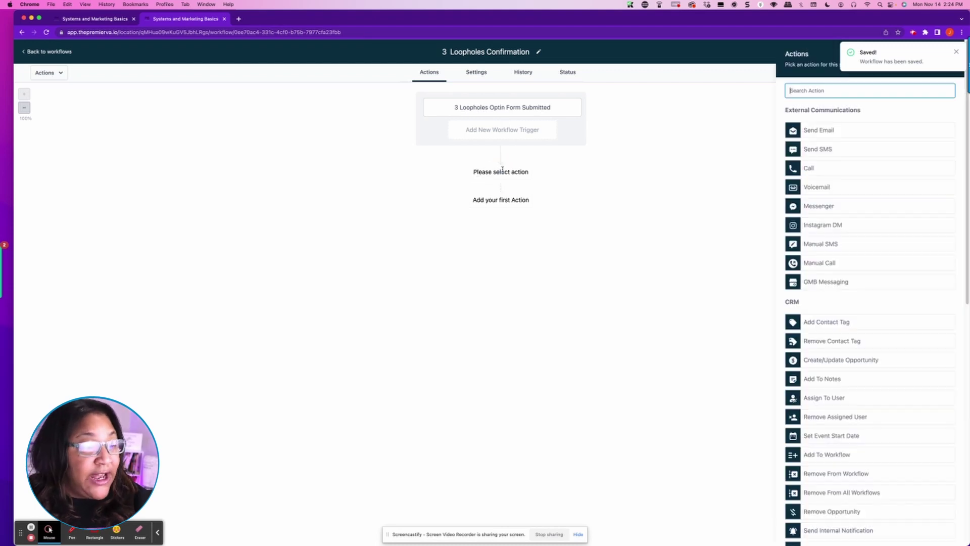
click(824, 324)
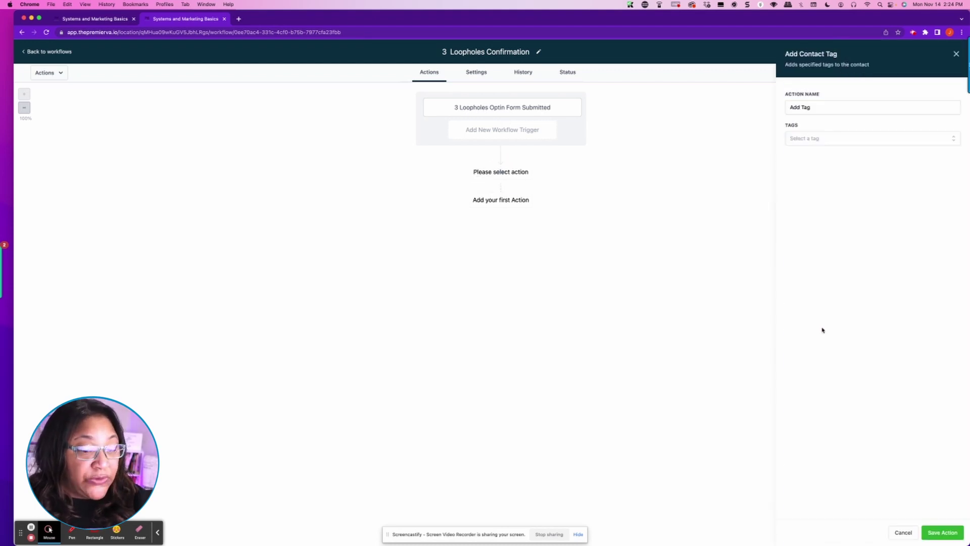
click(822, 137)
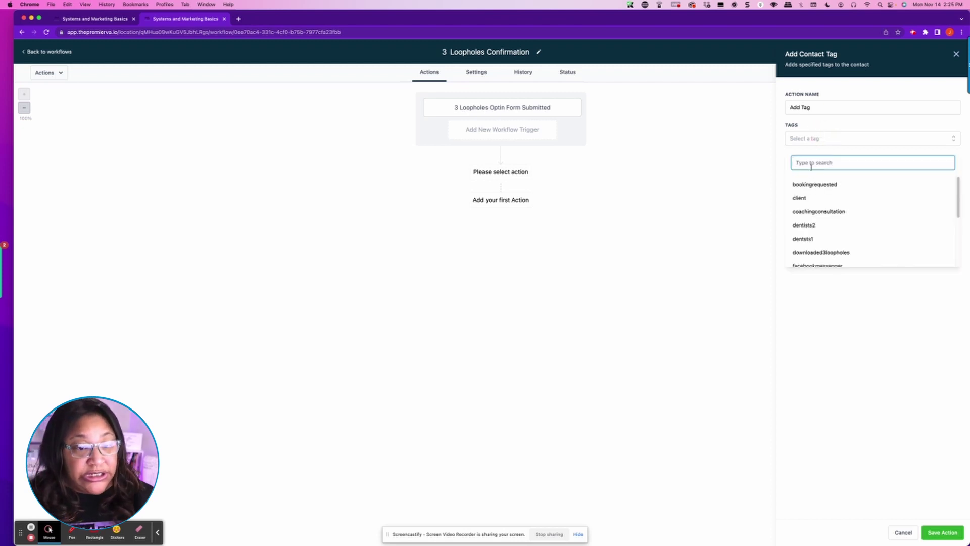
text(3)
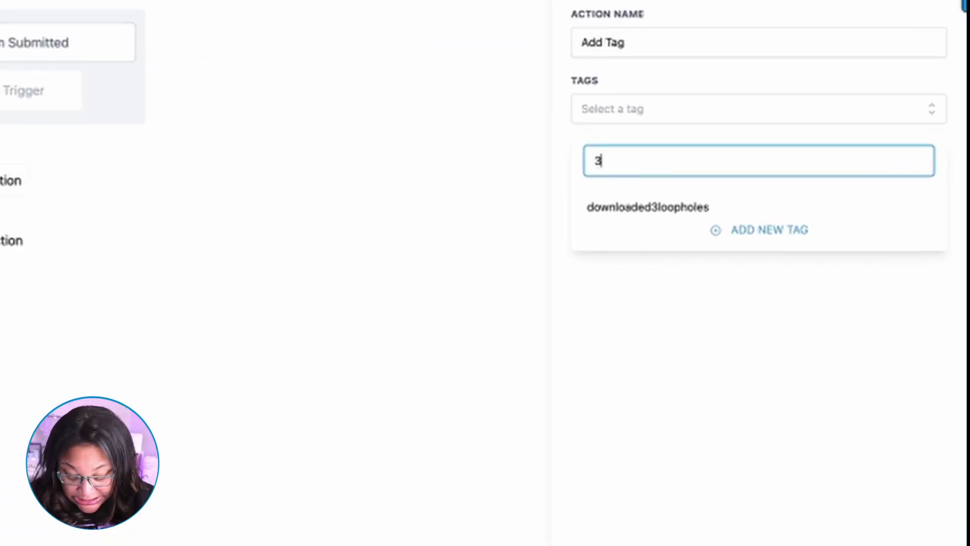
text(loopholes)
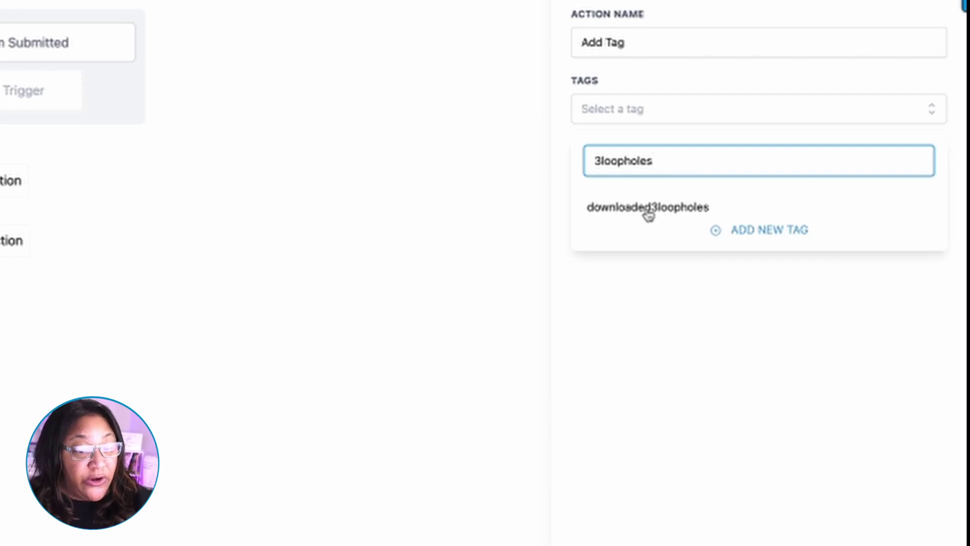
click(649, 214)
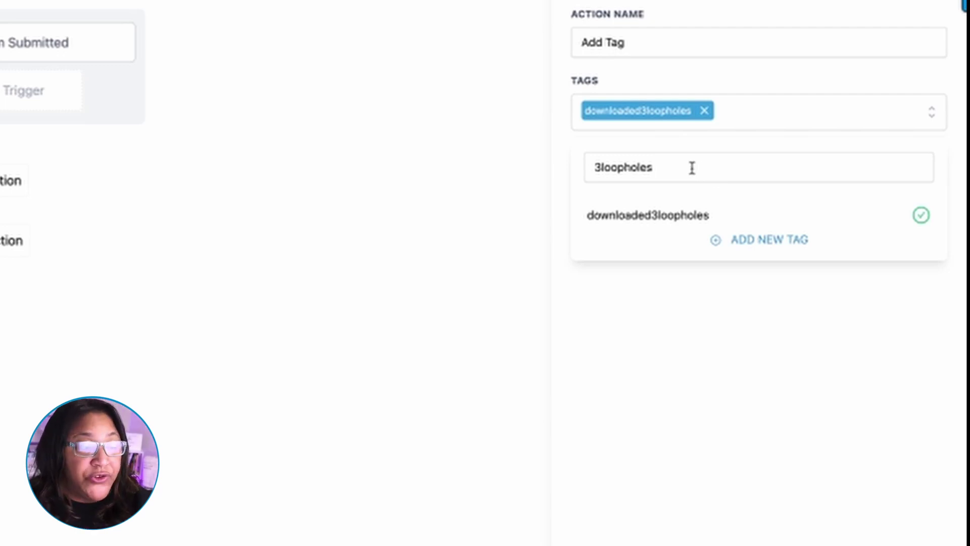
Step: Name the action 'Add Tag downloaded 3 loopholes' and save it
click(582, 47)
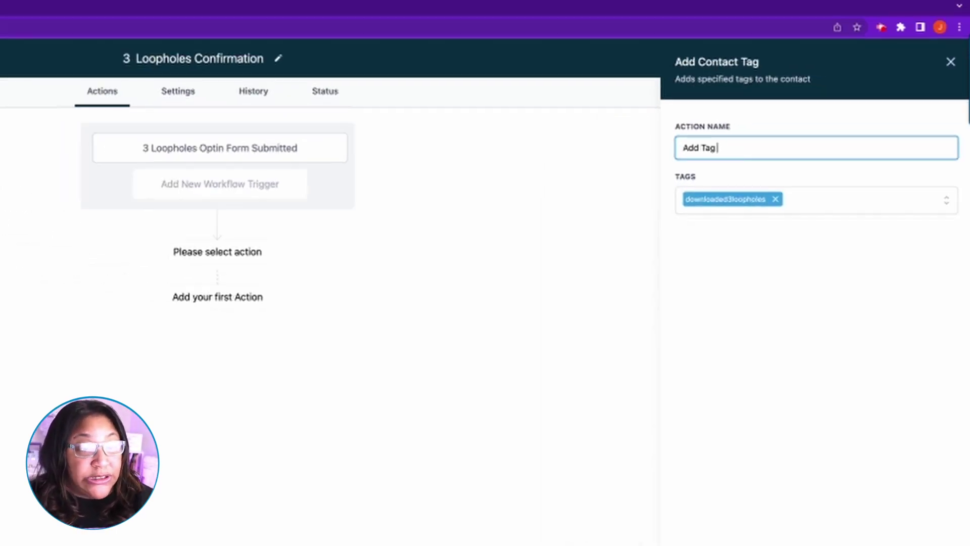
text(downloaded)
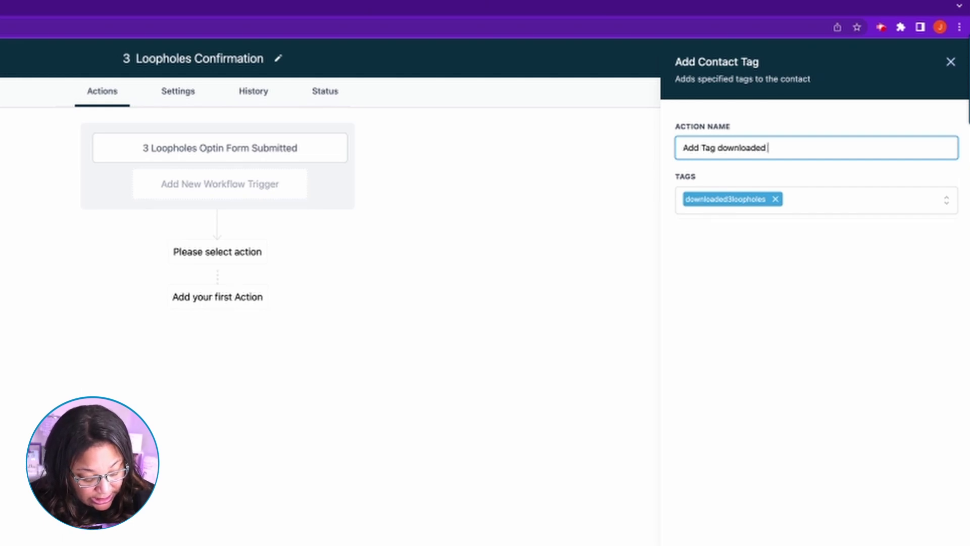
text( 3 loopholes)
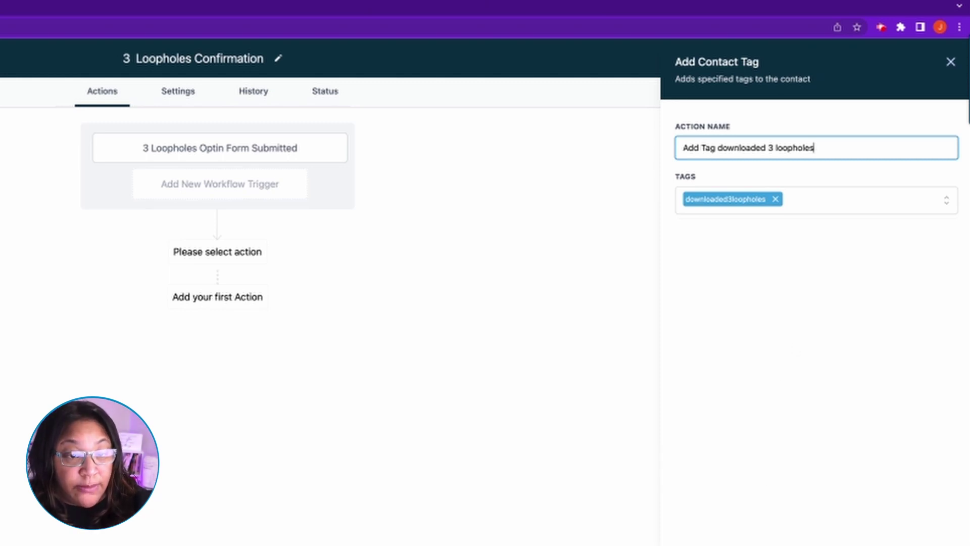
click(220, 326)
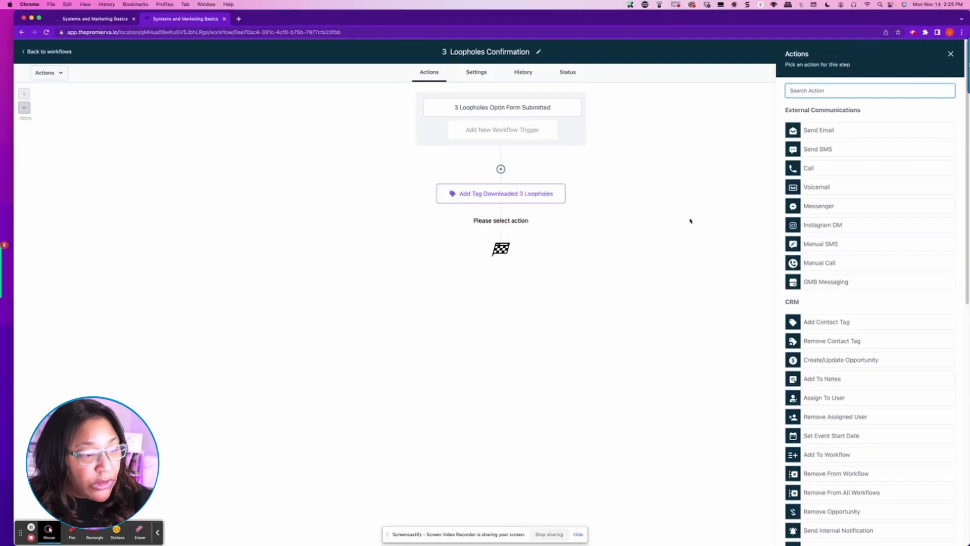
Step: Add a Send Email action and type 'Deliver email' into the message body
click(822, 130)
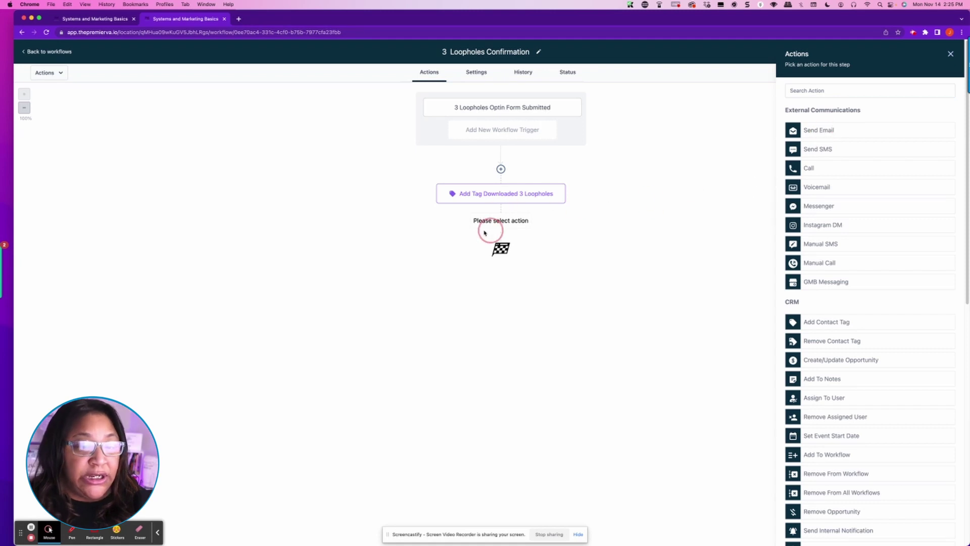
click(837, 129)
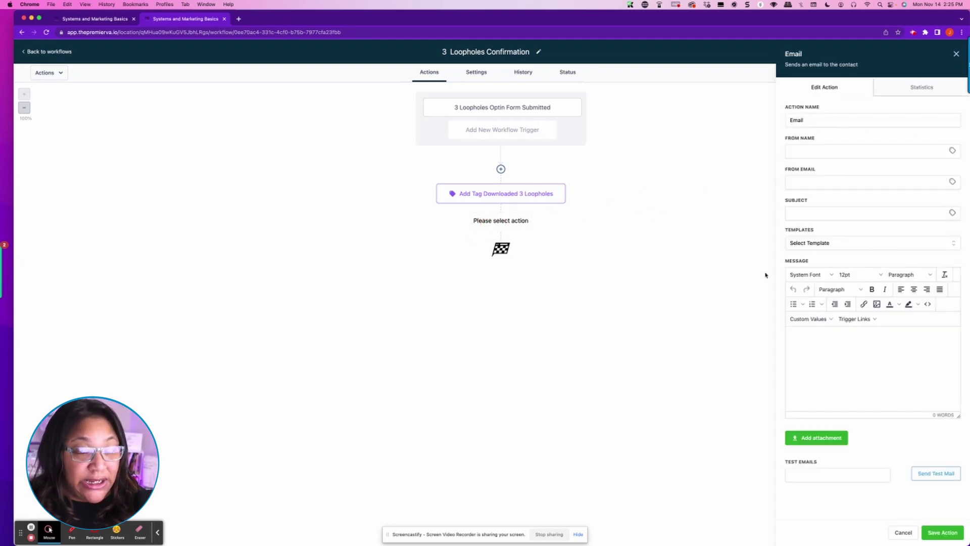
click(820, 350)
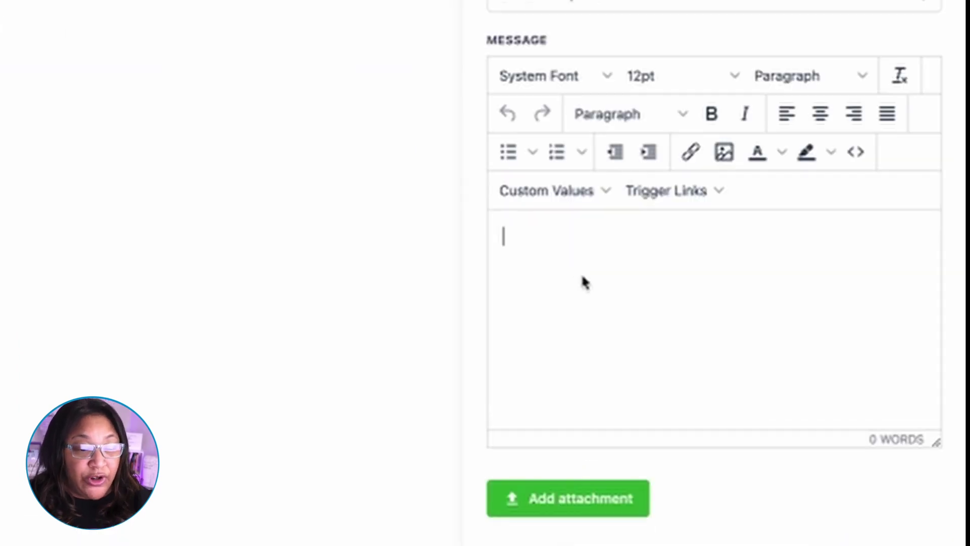
text(Deli)
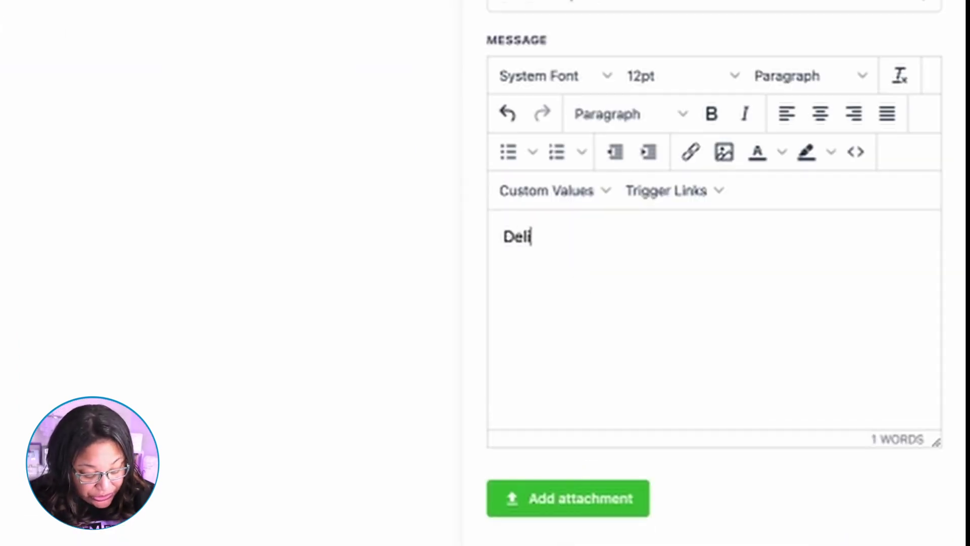
text(ver email)
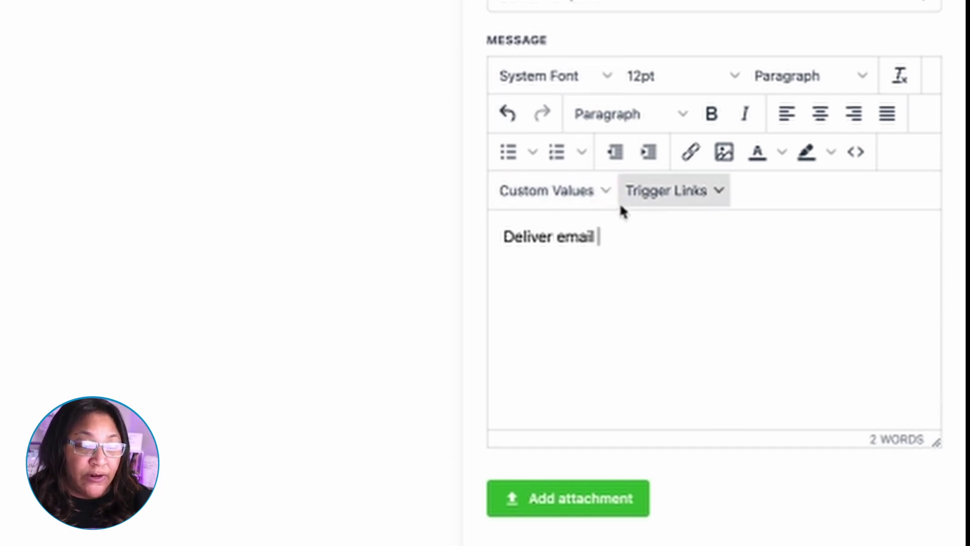
click(586, 190)
mouse_move(566, 214)
mouse_move(539, 491)
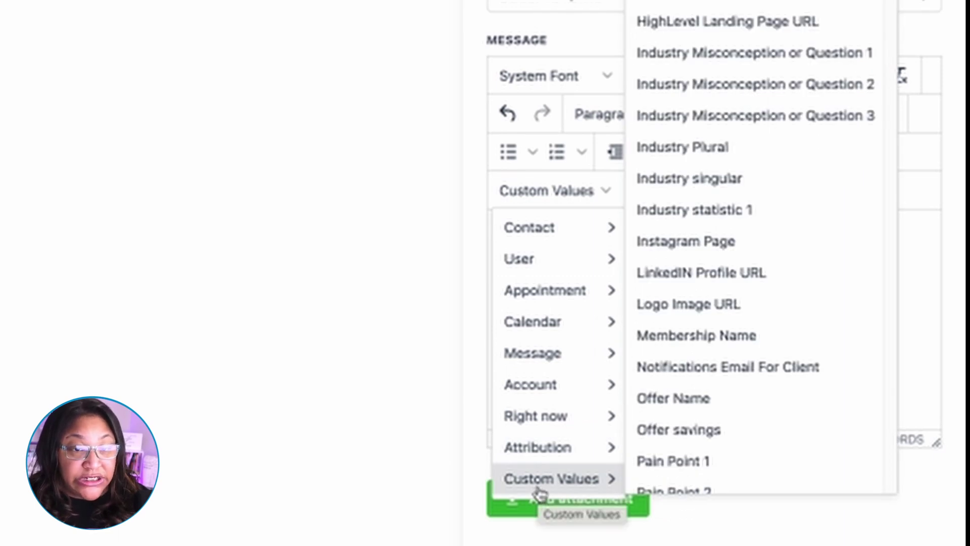
click(719, 313)
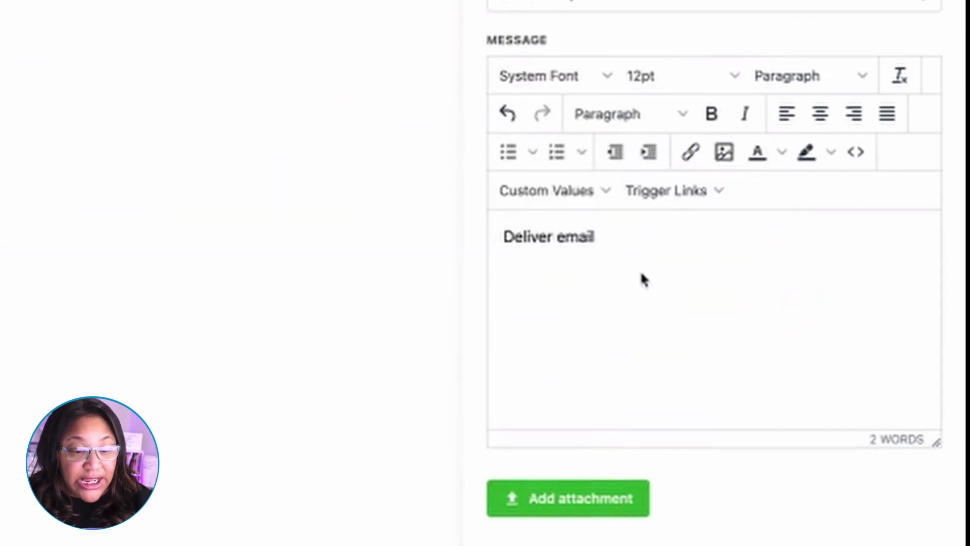
Step: Add a 'Download Here' line below it and select that line
key(Return)
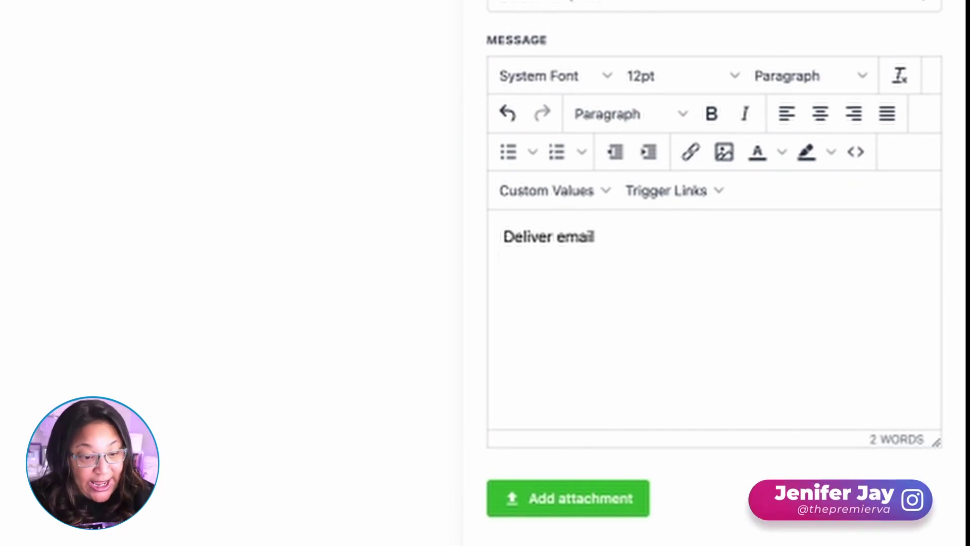
text(Downlod Her)
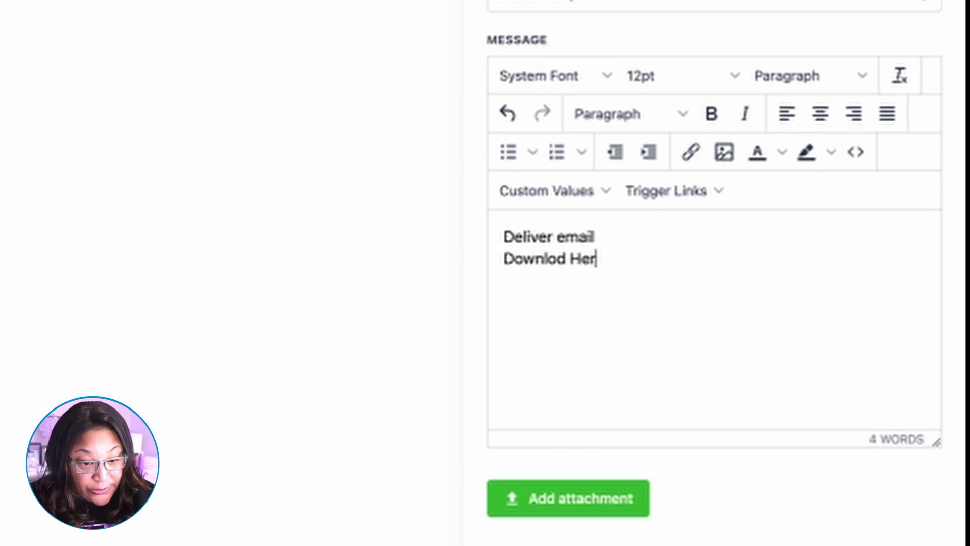
text(e)
click(557, 258)
text(a)
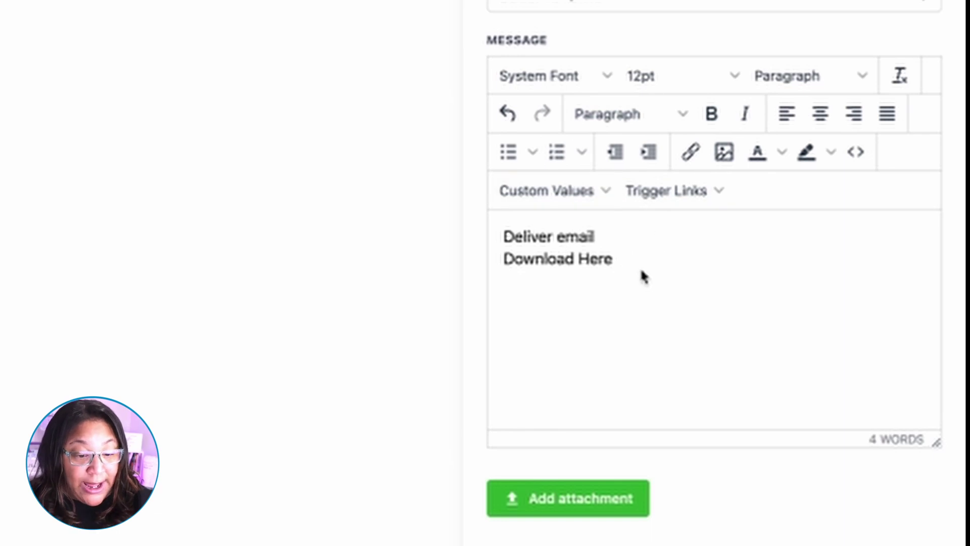
drag(626, 258, 468, 266)
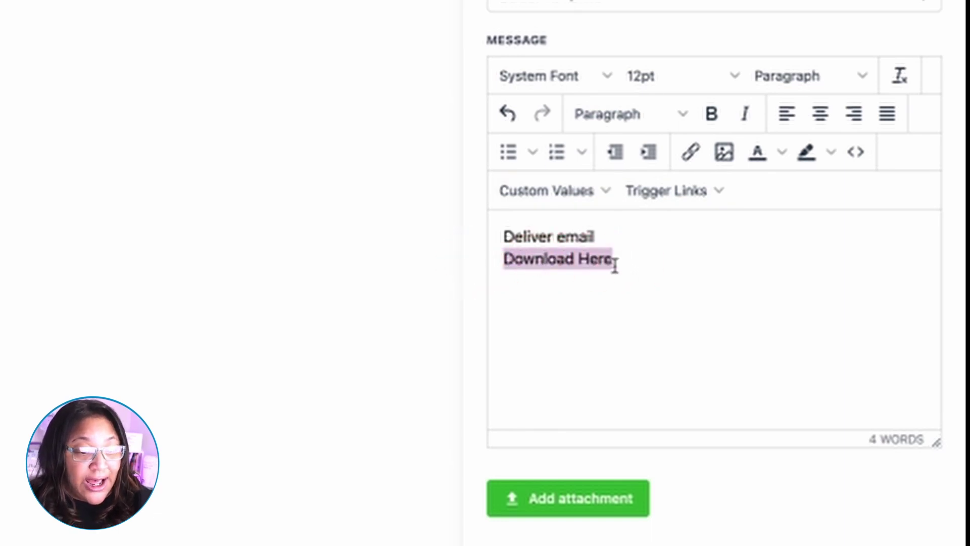
Step: Link the 'Download Here' text to the 3 Loopholes Lead Magnet trigger link
click(696, 153)
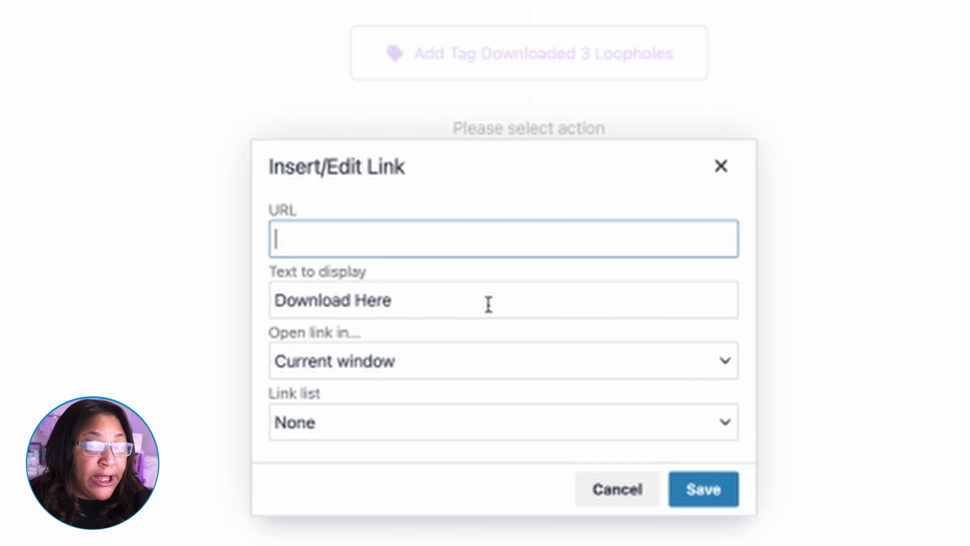
click(306, 434)
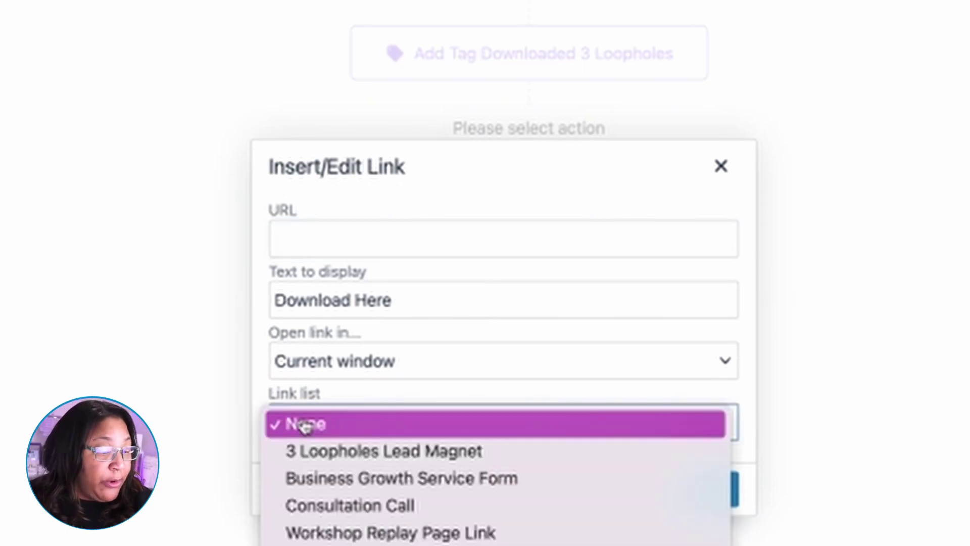
click(316, 362)
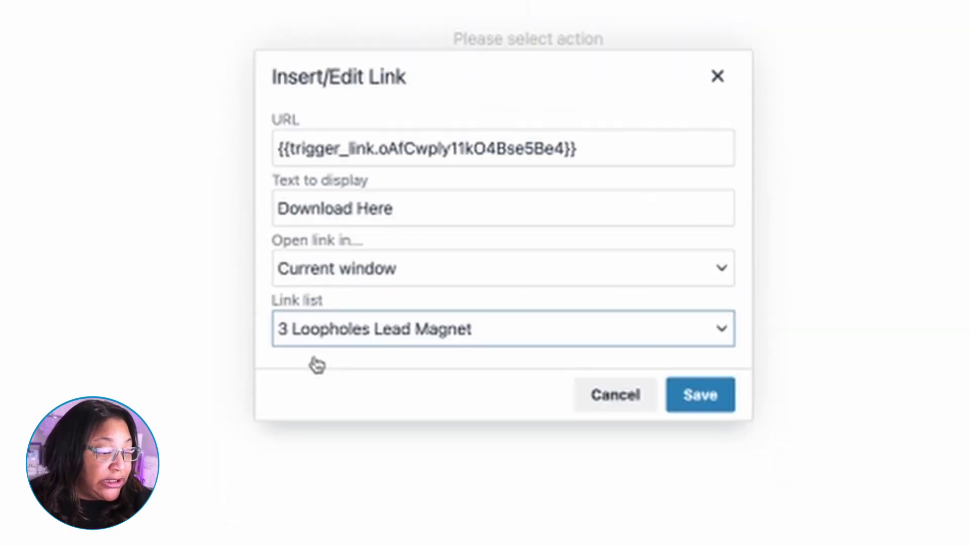
click(689, 394)
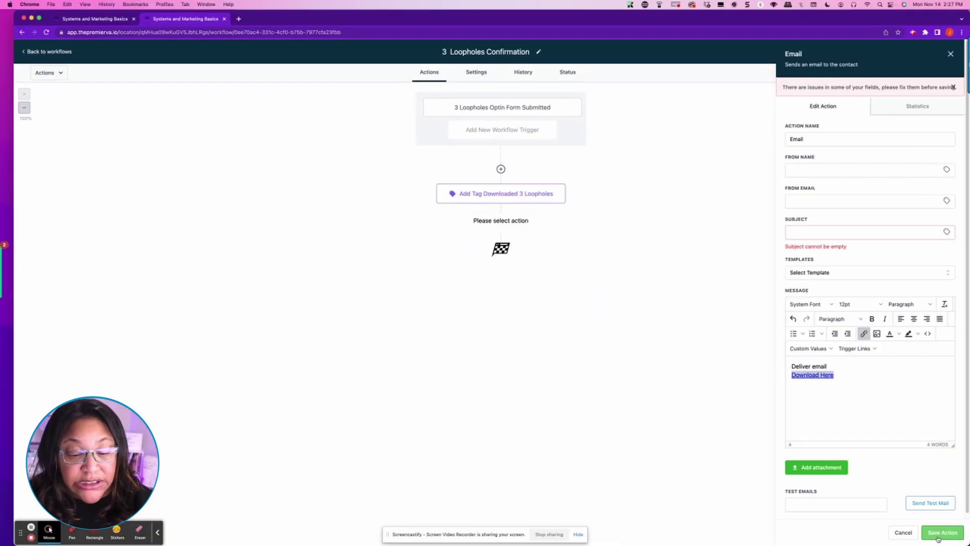
Step: Give the email the subject 'Congratulations', then save the email action and the workflow
click(812, 230)
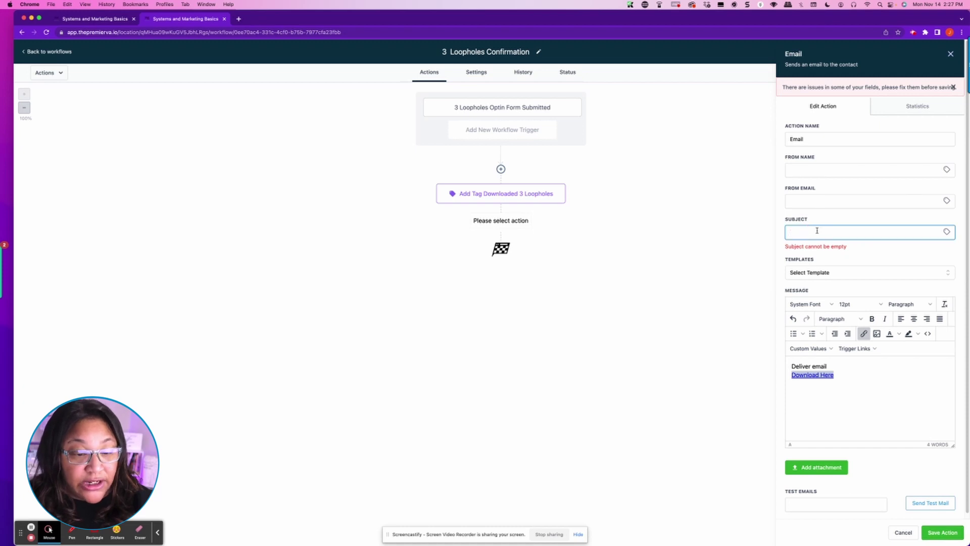
text(Congratulations)
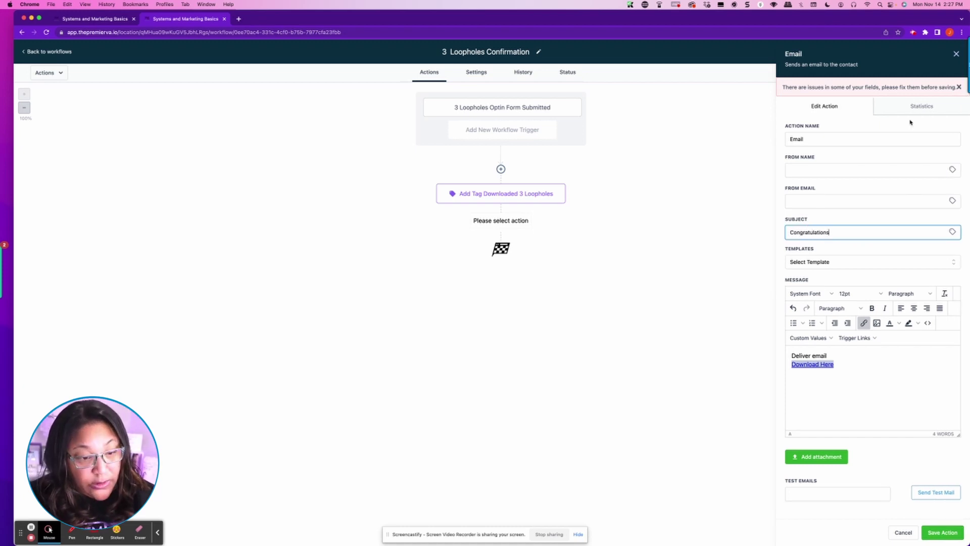
click(942, 532)
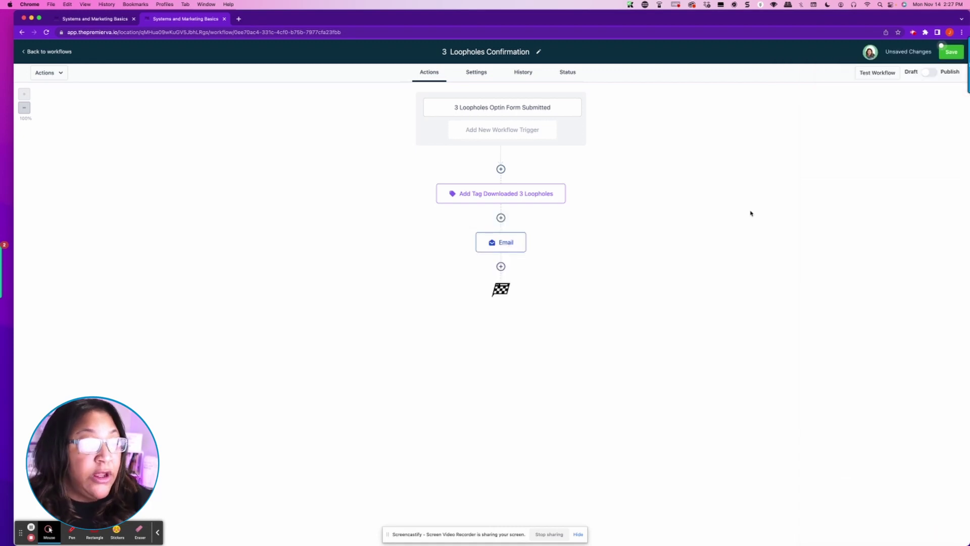
click(951, 51)
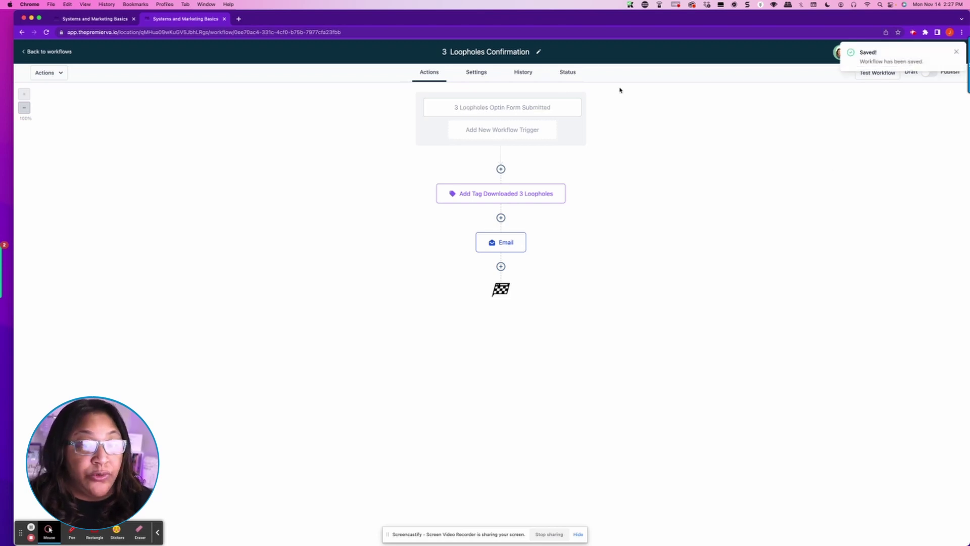
Step: Enter the default sender name and sender email address in the workflow settings, then return to Actions
click(470, 74)
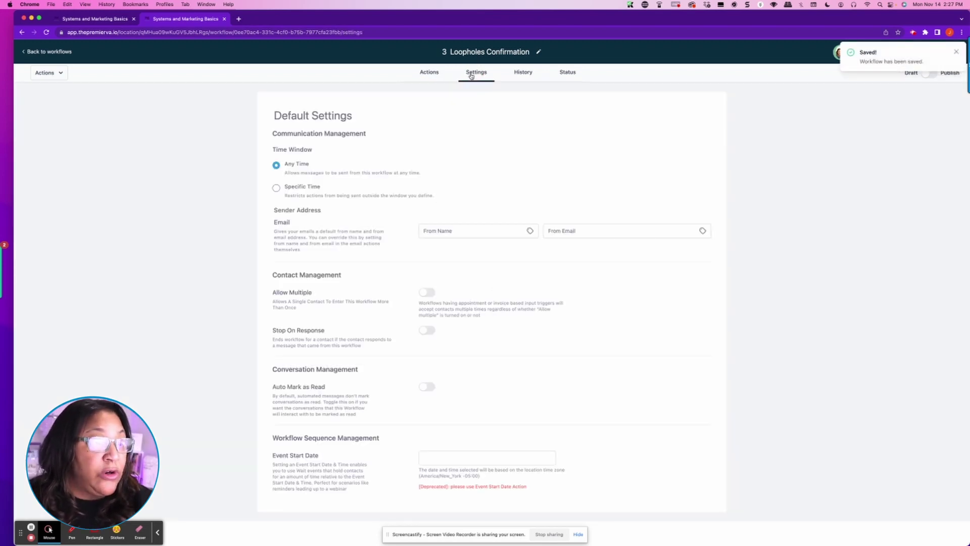
click(477, 233)
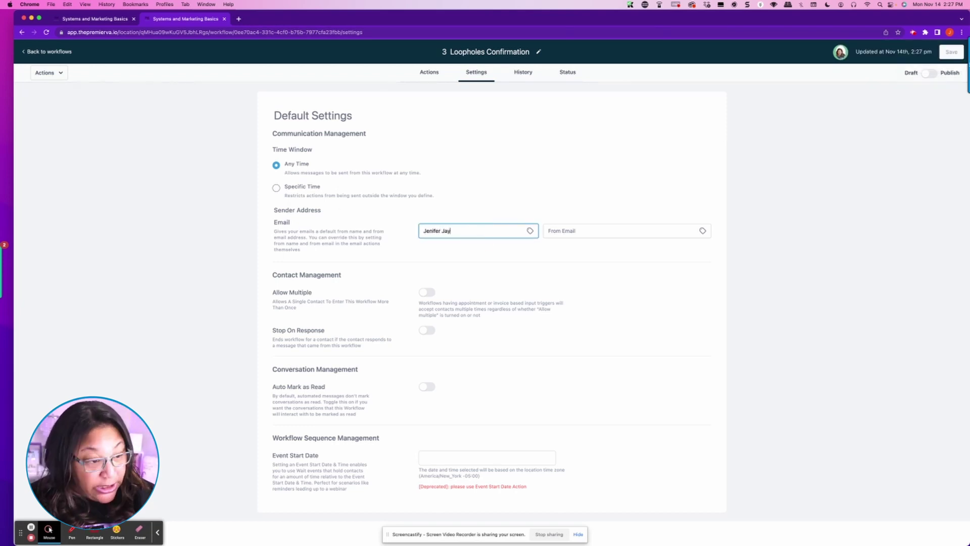
click(587, 229)
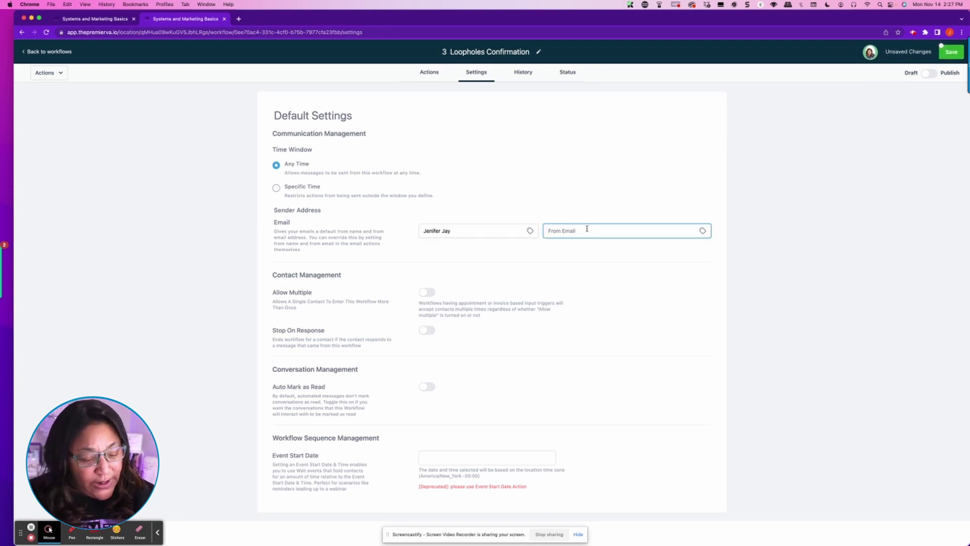
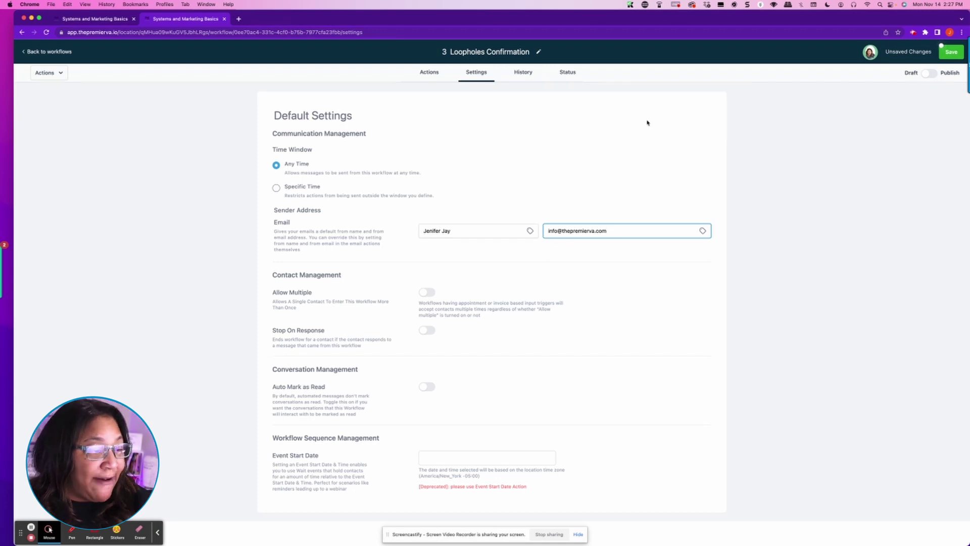
click(429, 72)
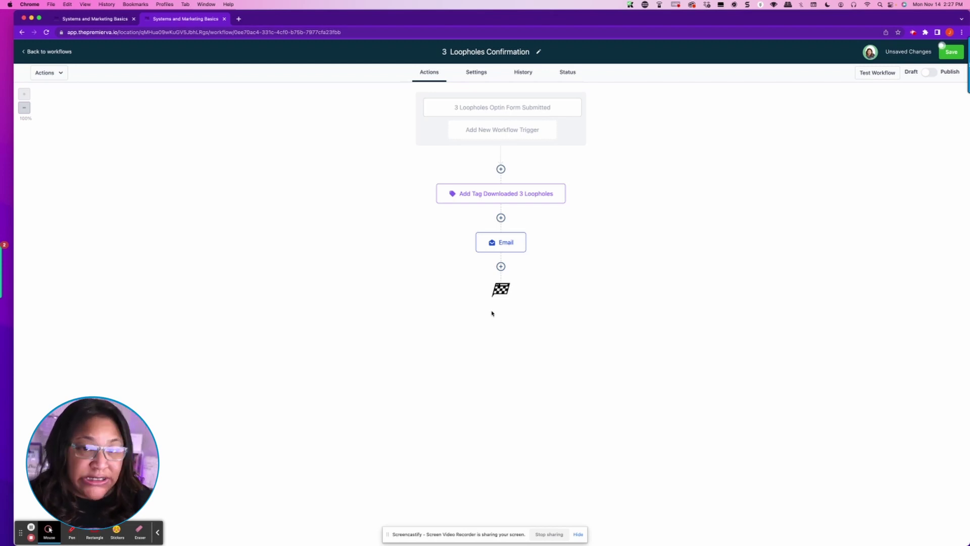
Step: Re-save the Email step and workflow, switch it to Published, save again, and return to the workflows list
click(499, 242)
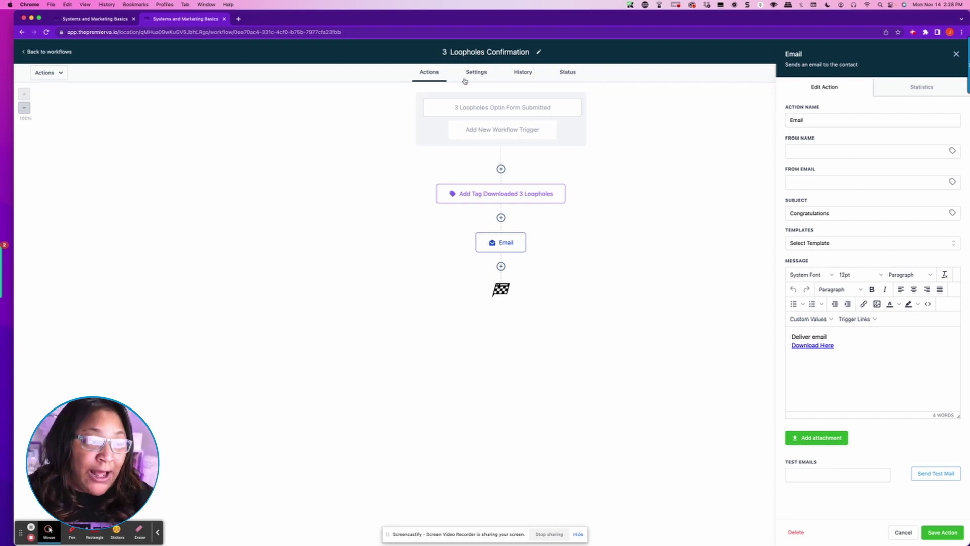
click(942, 531)
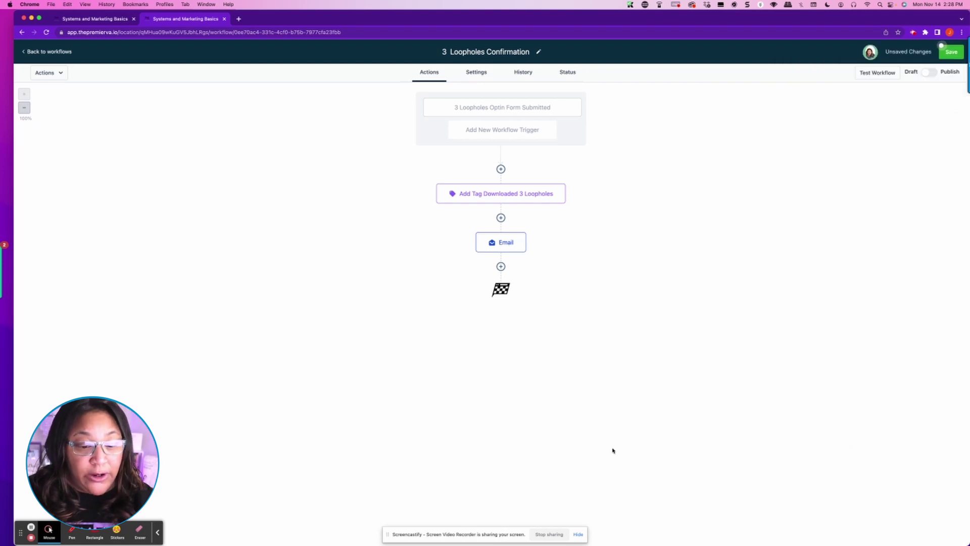
click(950, 53)
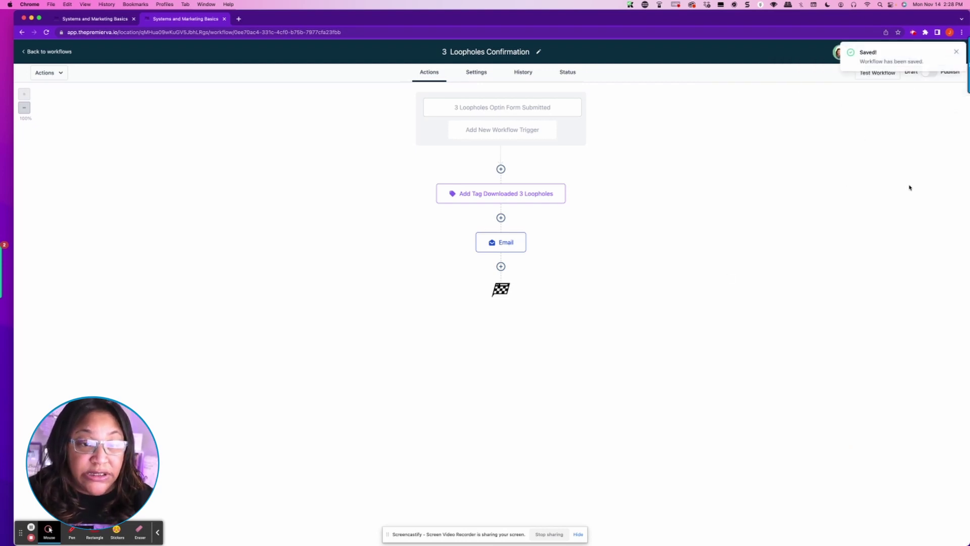
click(956, 51)
click(938, 74)
click(951, 54)
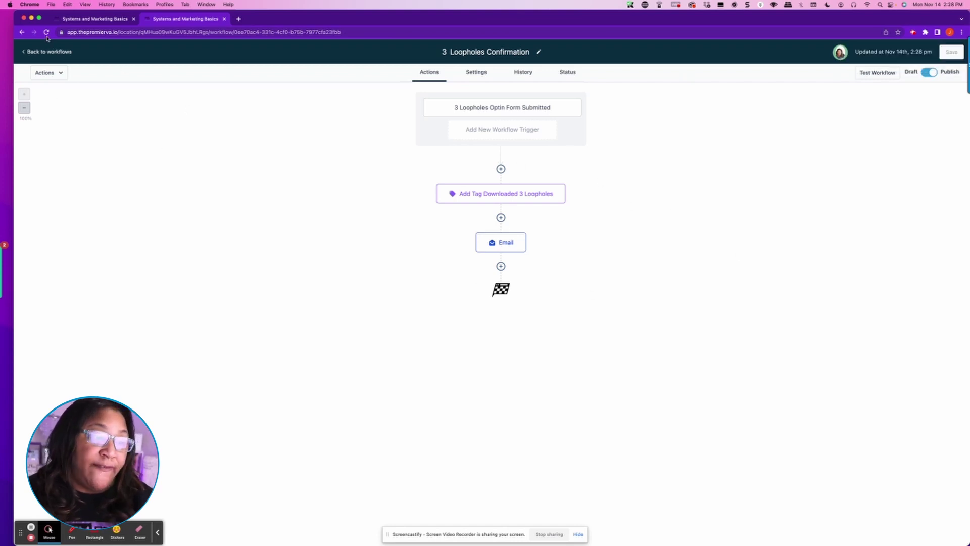
click(53, 52)
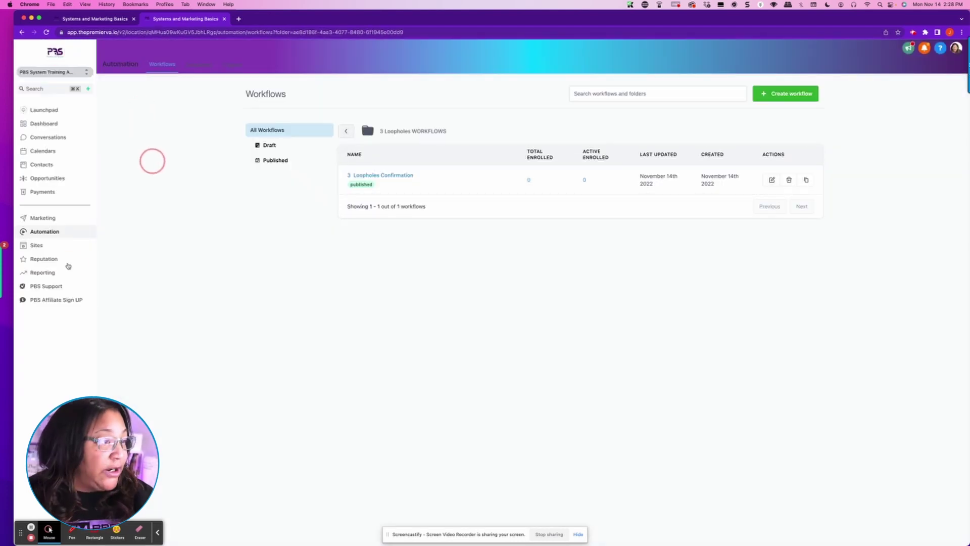
Step: In Sites, open the Lead Magnet Funnel and preview its Optin 2 step in a new tab
click(37, 246)
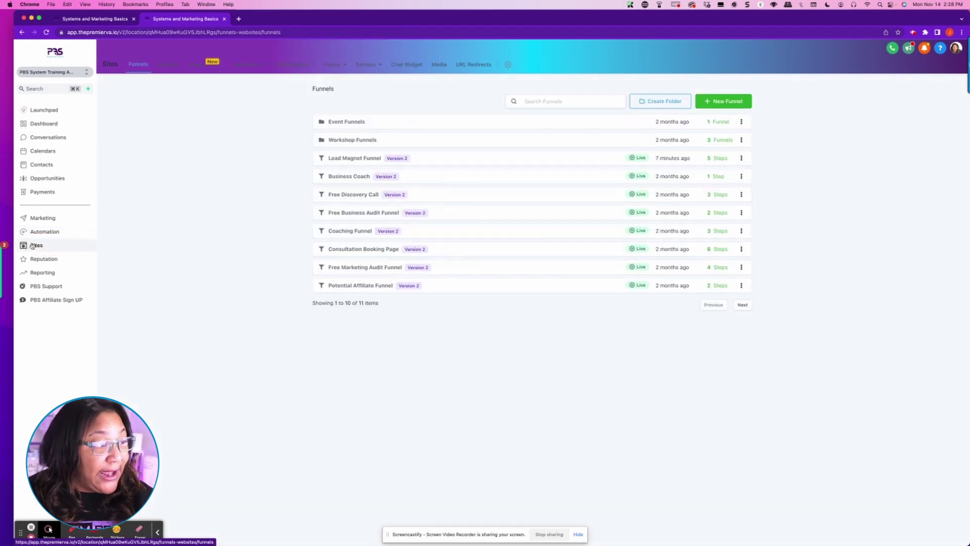
click(335, 160)
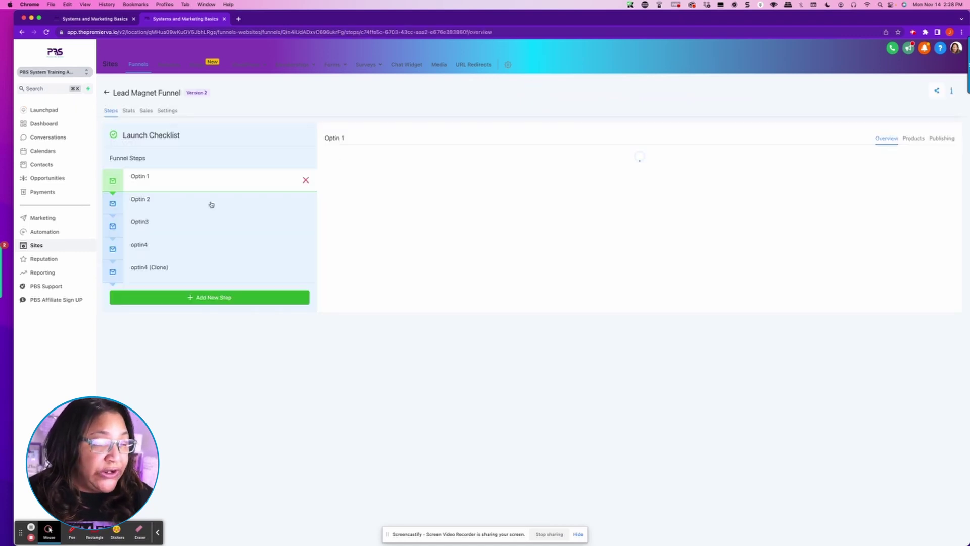
click(149, 200)
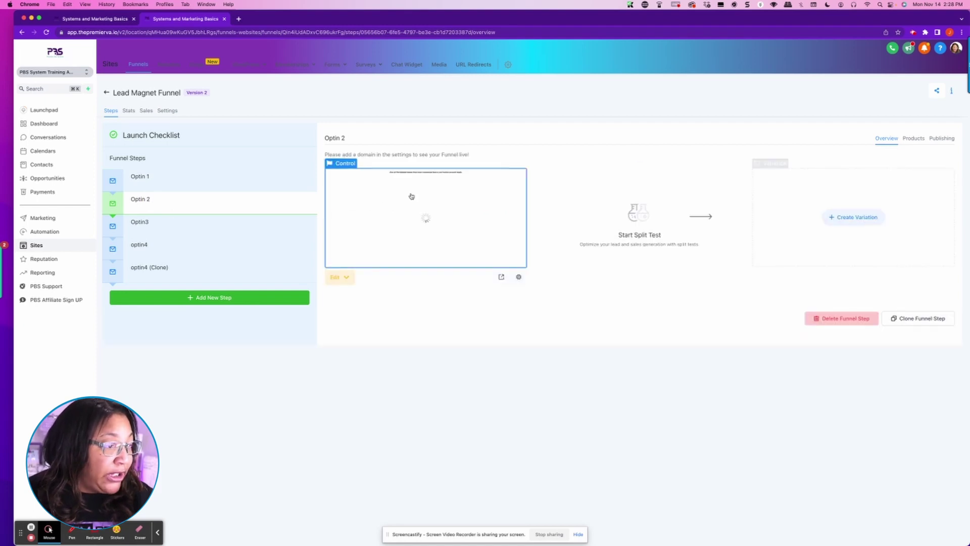
click(502, 277)
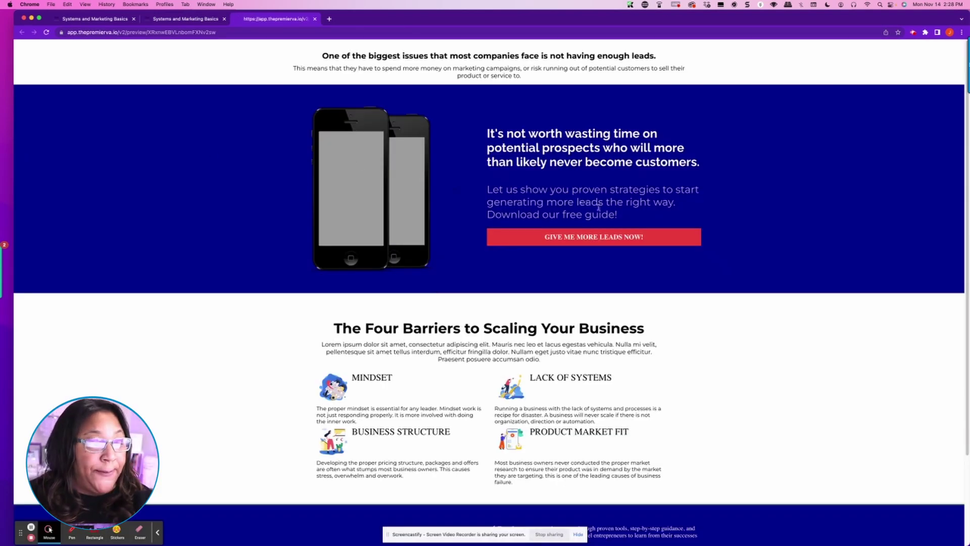
Step: Open the 'GIVE ME MORE LEADS NOW!' form, fill in a test contact's name, phone and email, and submit
click(578, 242)
click(432, 197)
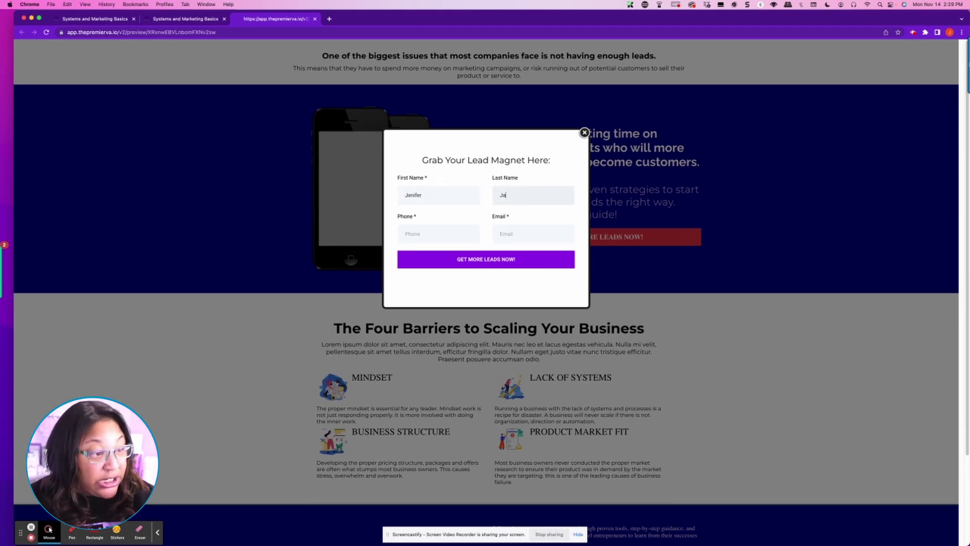
key(Tab)
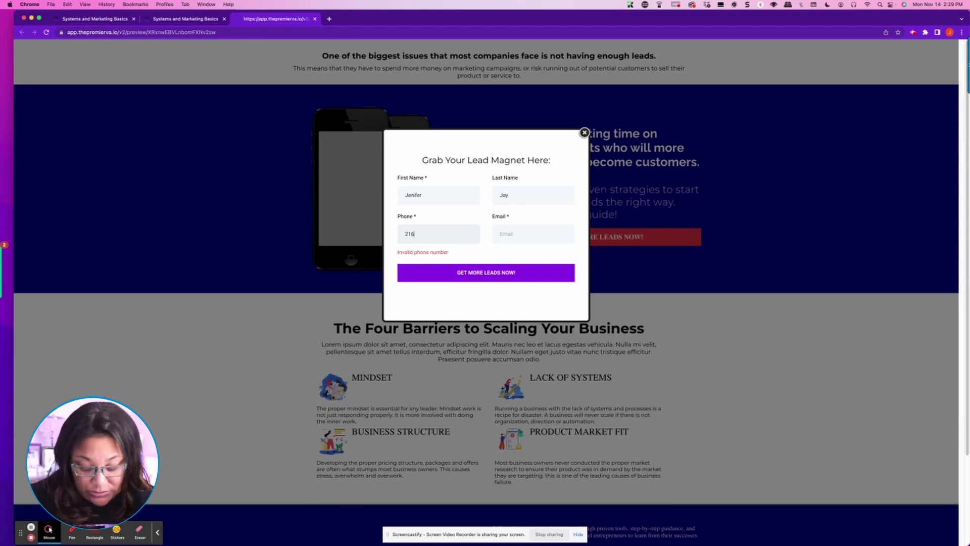
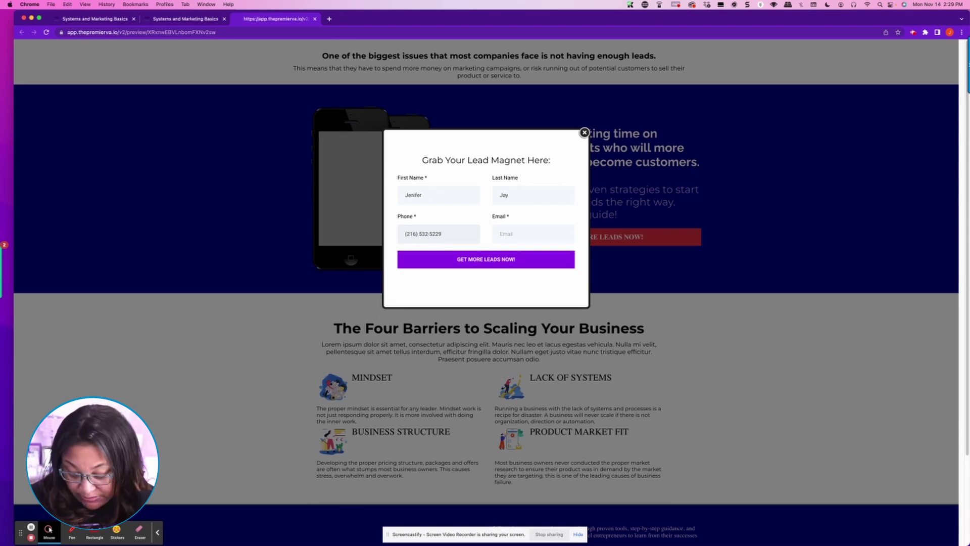
click(520, 233)
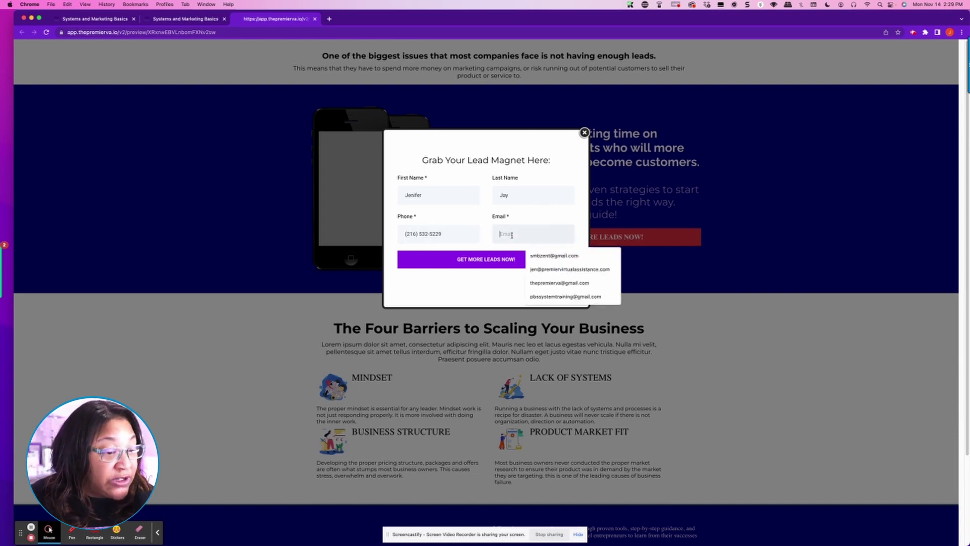
text(jen)
key(BackSpace)
key(BackSpace)
key(BackSpace)
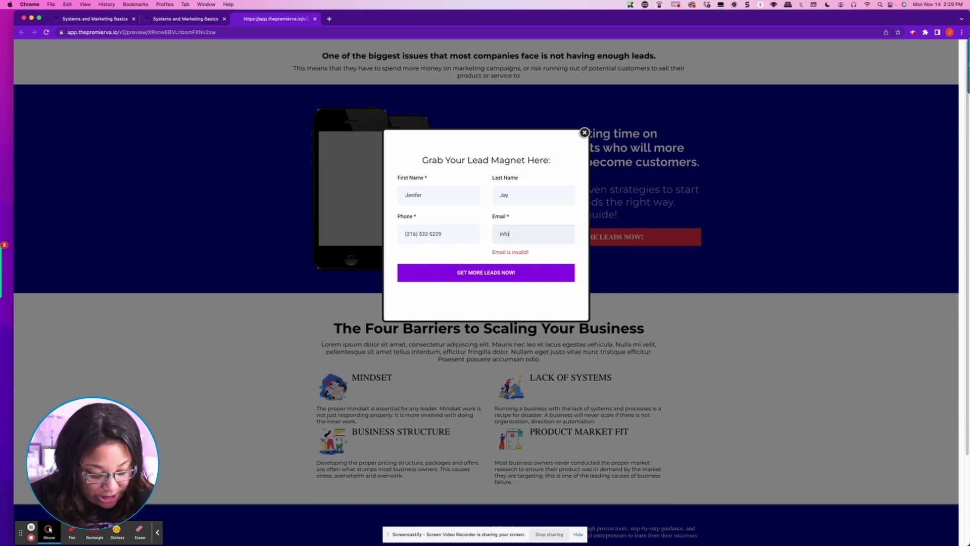
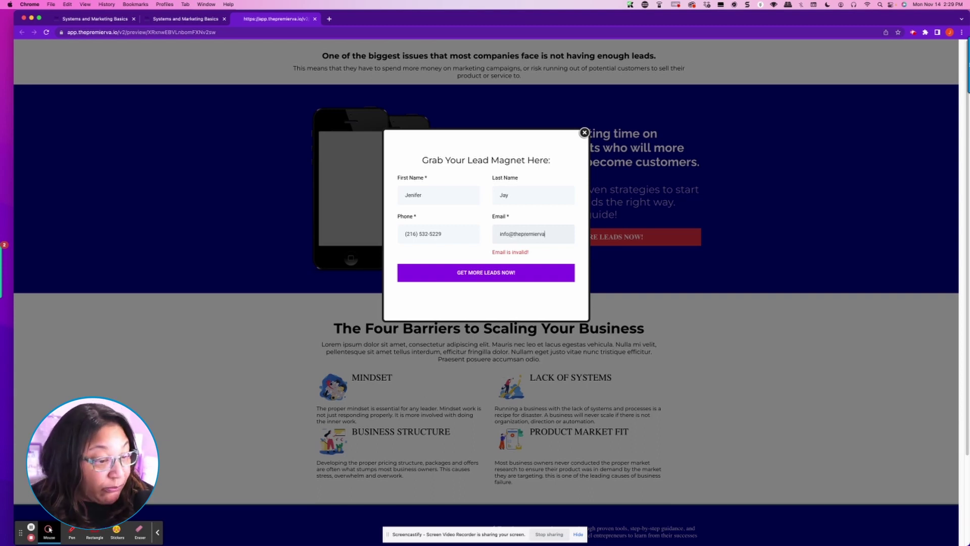
click(477, 261)
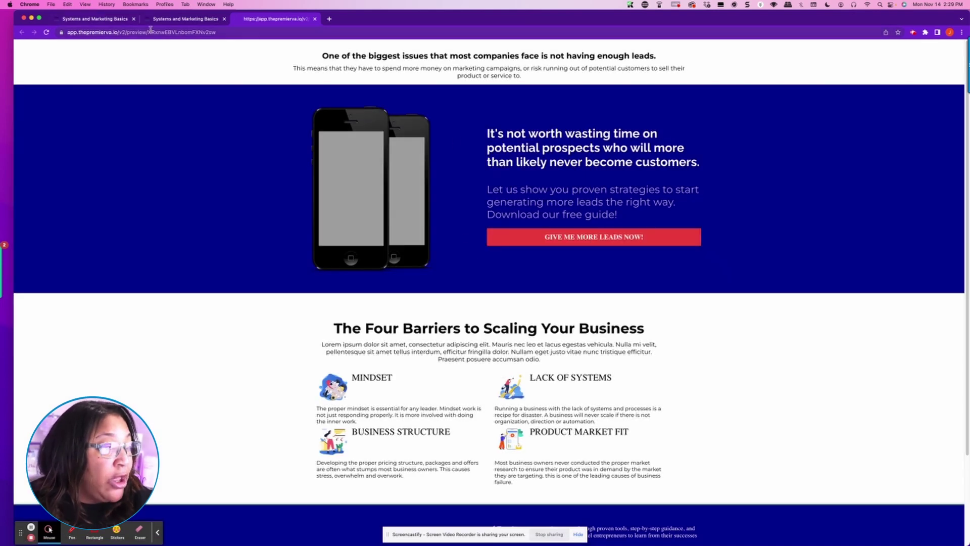
Step: Close the preview and open the Status tab of 3 Loopholes Confirmation in the 3 Loopholes WORKFLOWS folder
click(315, 19)
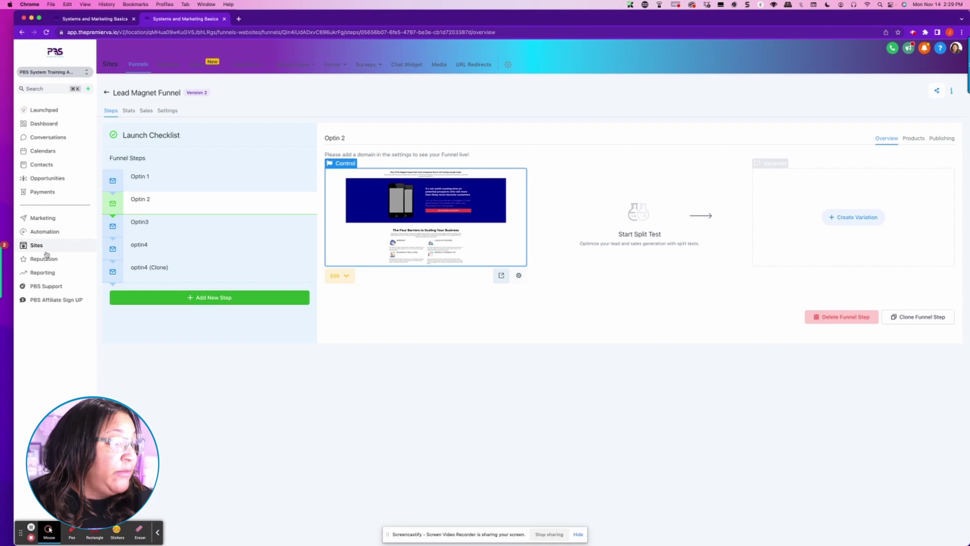
click(37, 233)
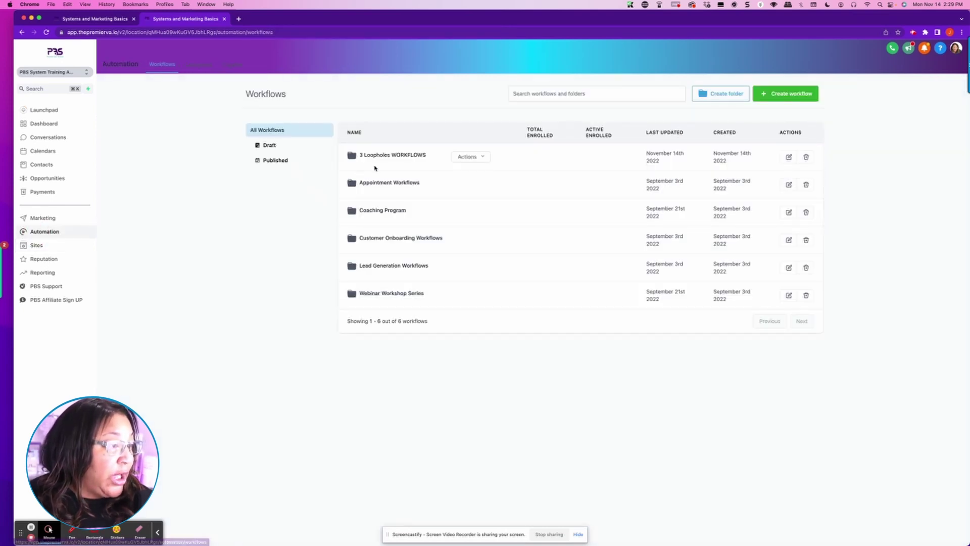
click(375, 158)
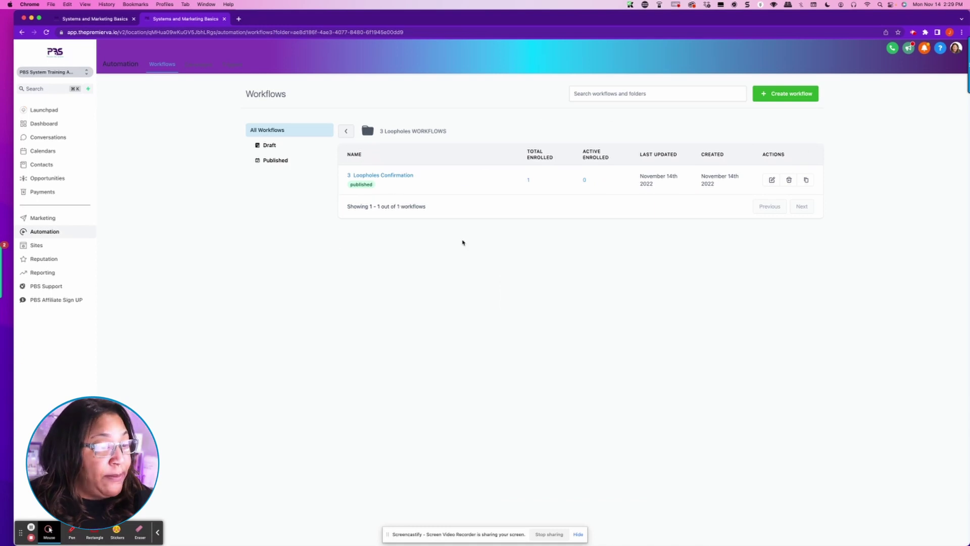
mouse_move(530, 179)
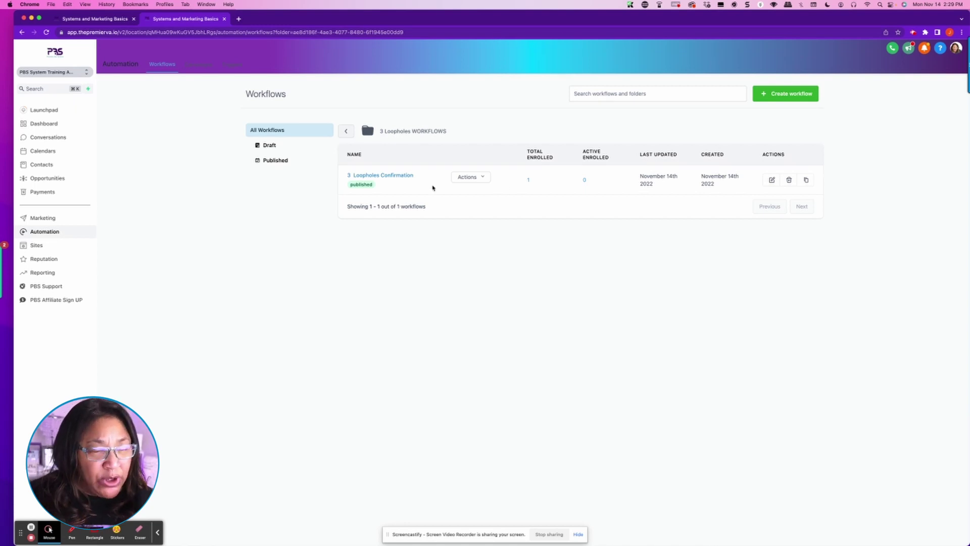
click(399, 175)
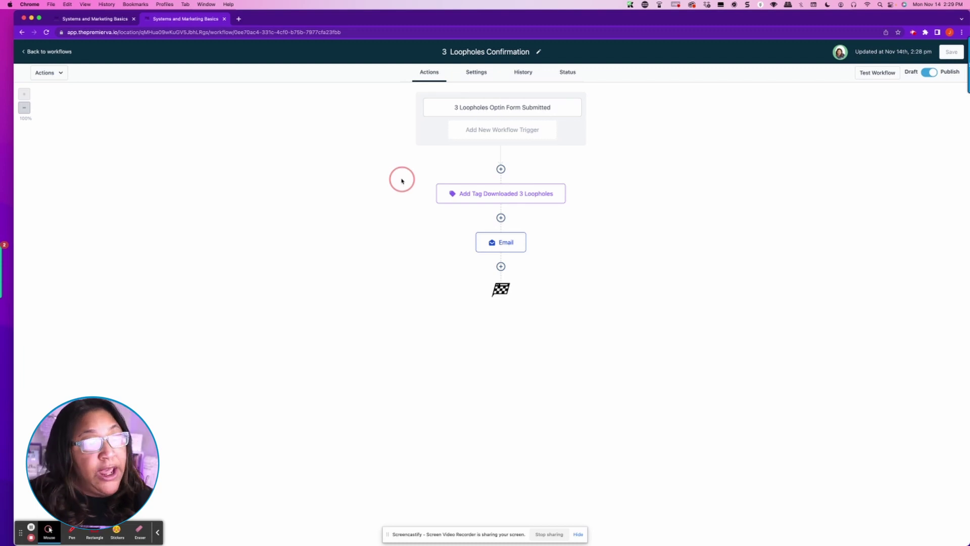
click(568, 73)
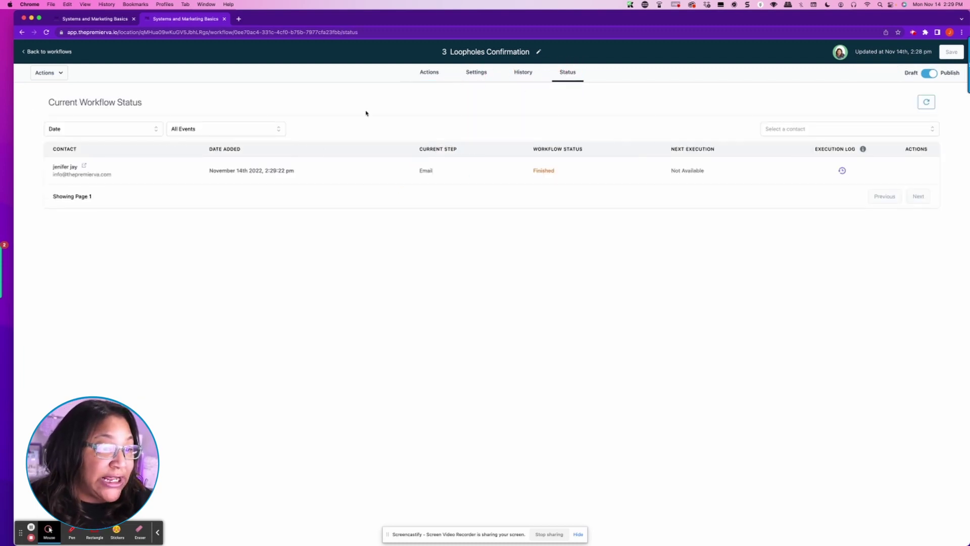